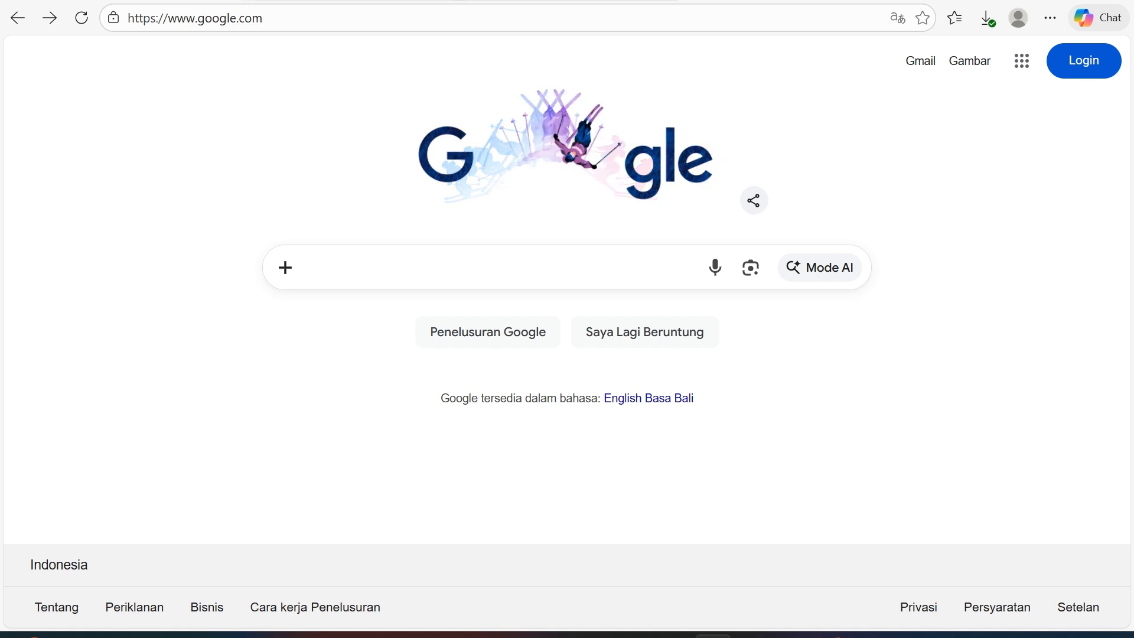
Open mediaagni.com in a new tab and dismiss the translate offer.
key(ctrl+t)
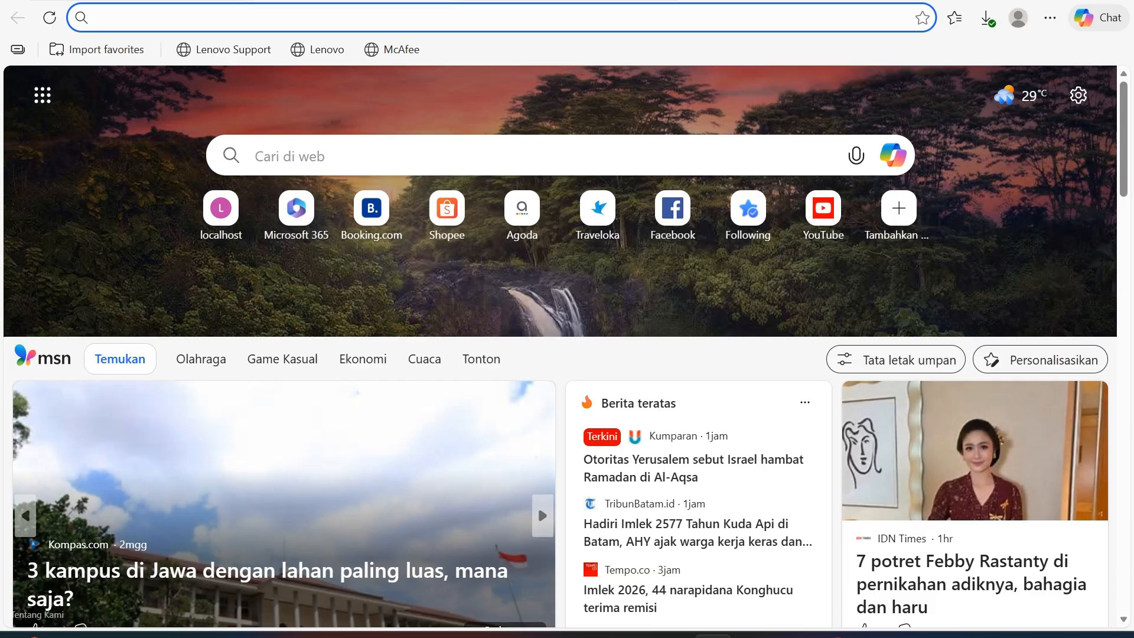
text(media)
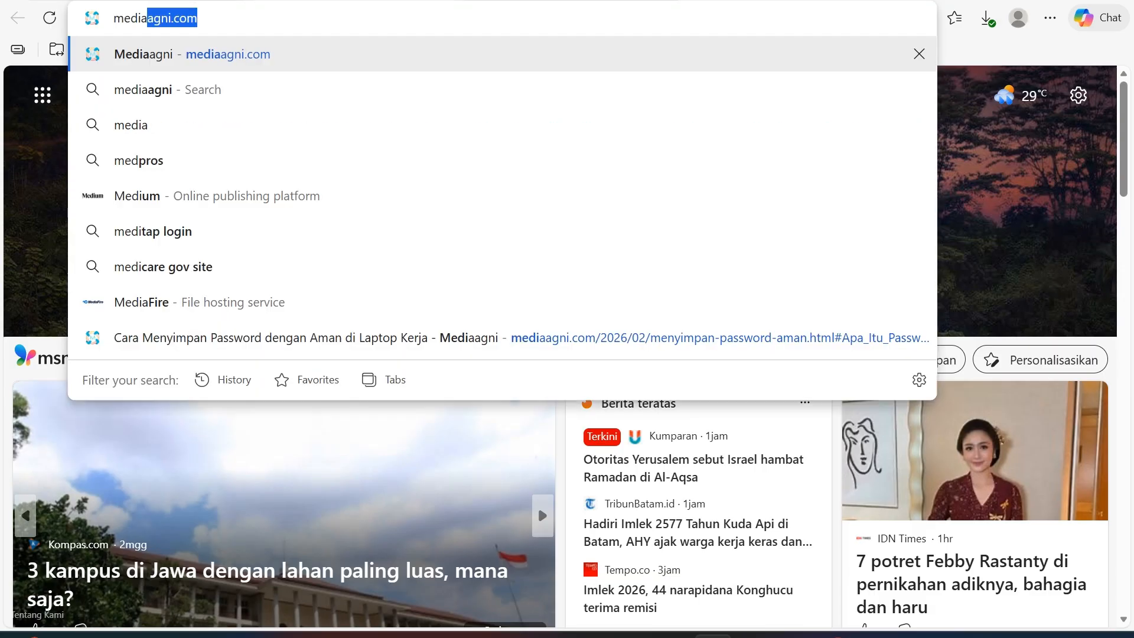
key(Return)
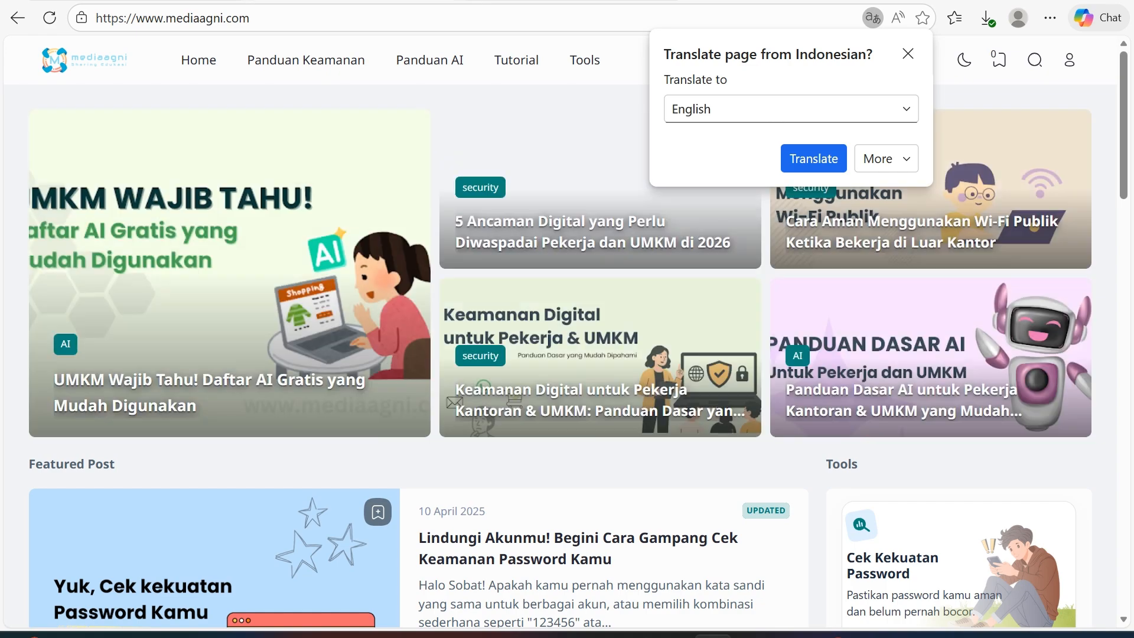
click(908, 54)
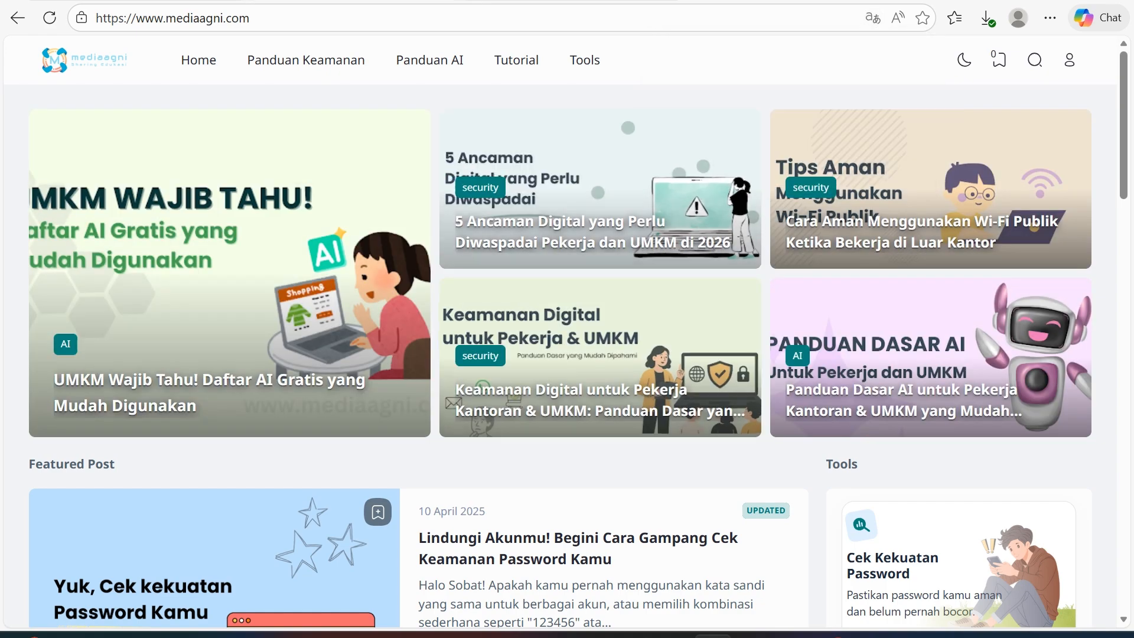
scroll(590, 295, down, 4)
scroll(413, 354, down, 5)
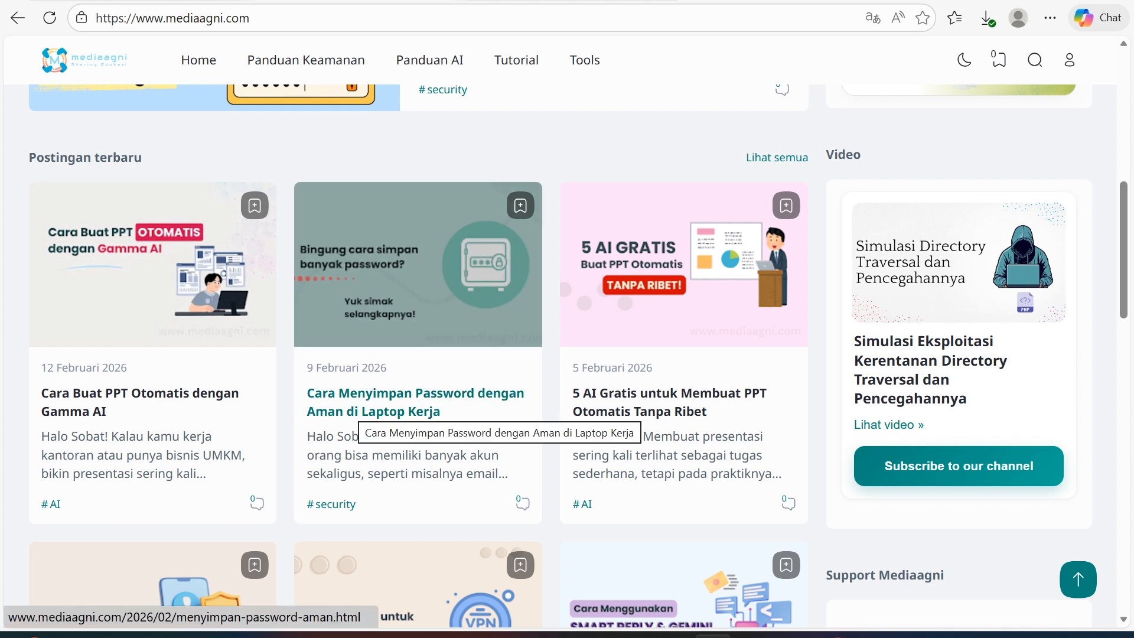
Open the safe password storage article and jump to its 'Apa Itu Password Manager' section.
click(357, 412)
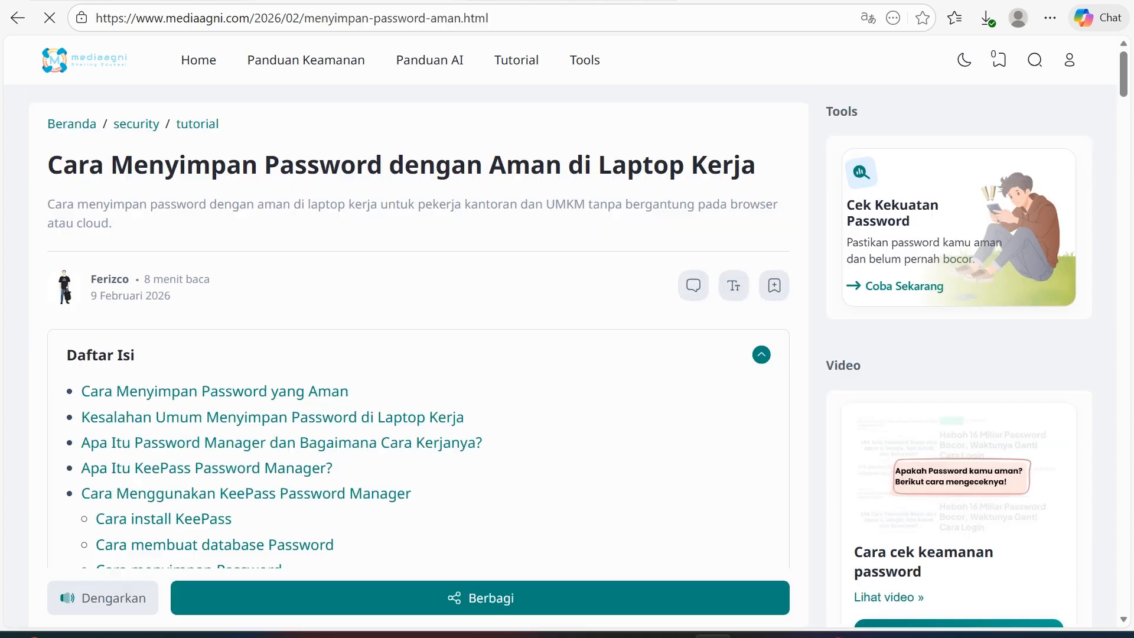
scroll(358, 411, down, 2)
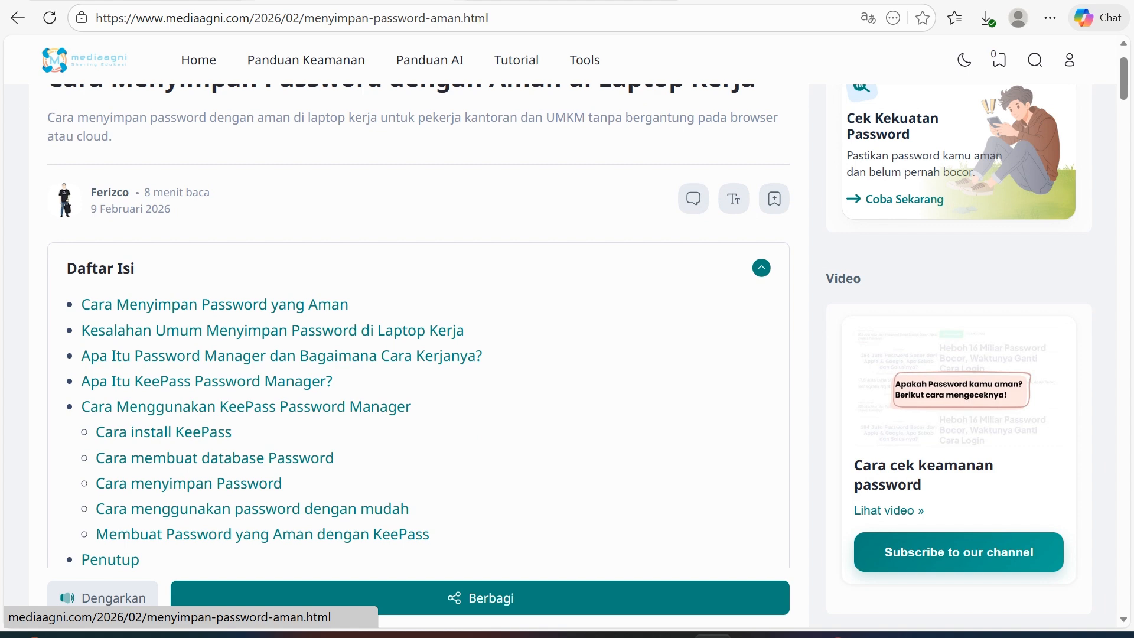
scroll(357, 412, down, 1)
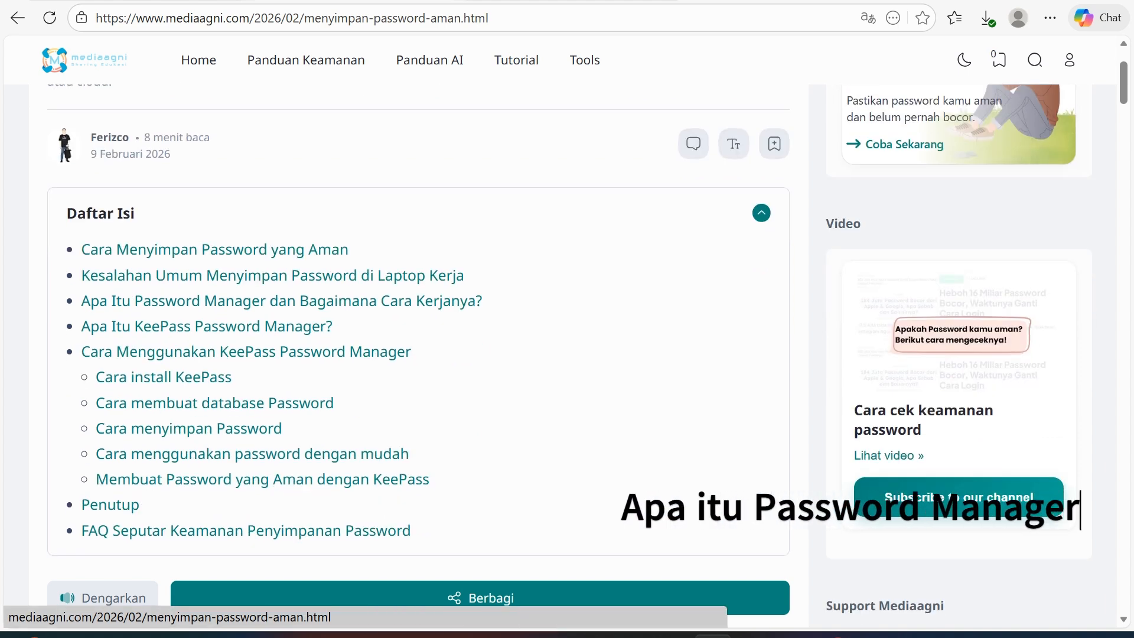
click(281, 300)
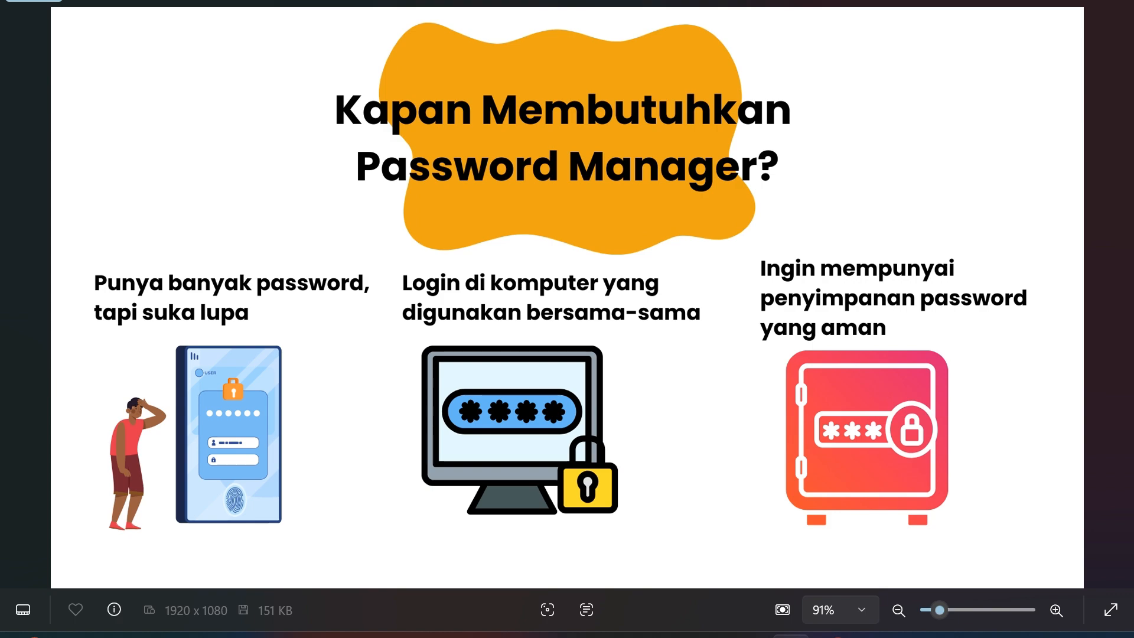
Back in Edge, search Google for 'keepass' and open the keepass.info result.
click(713, 636)
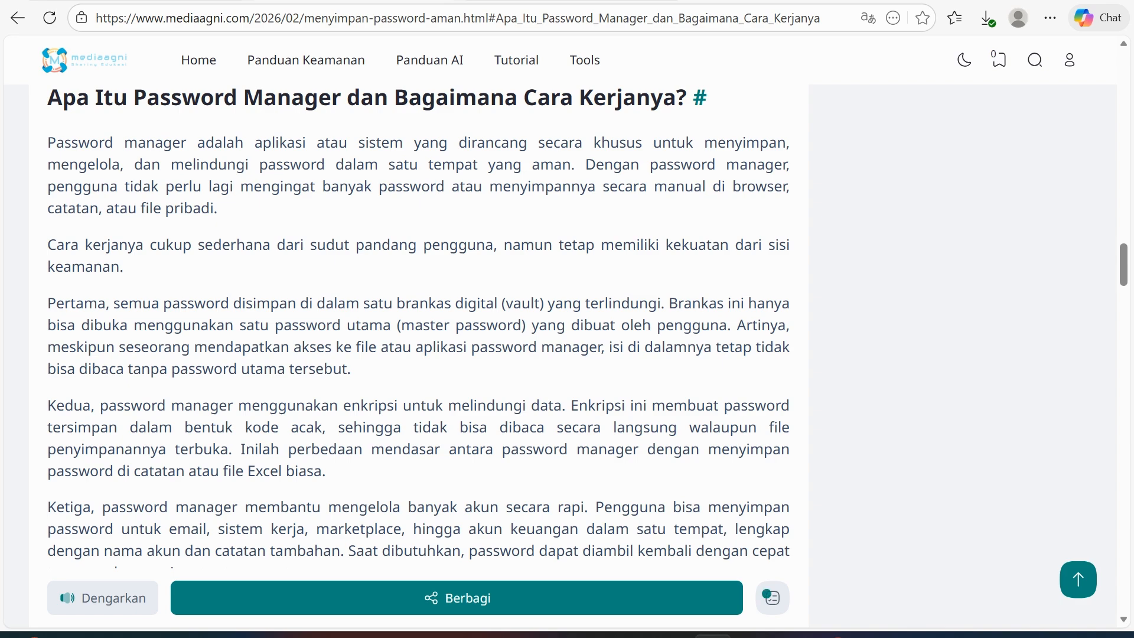
key(alt+Left)
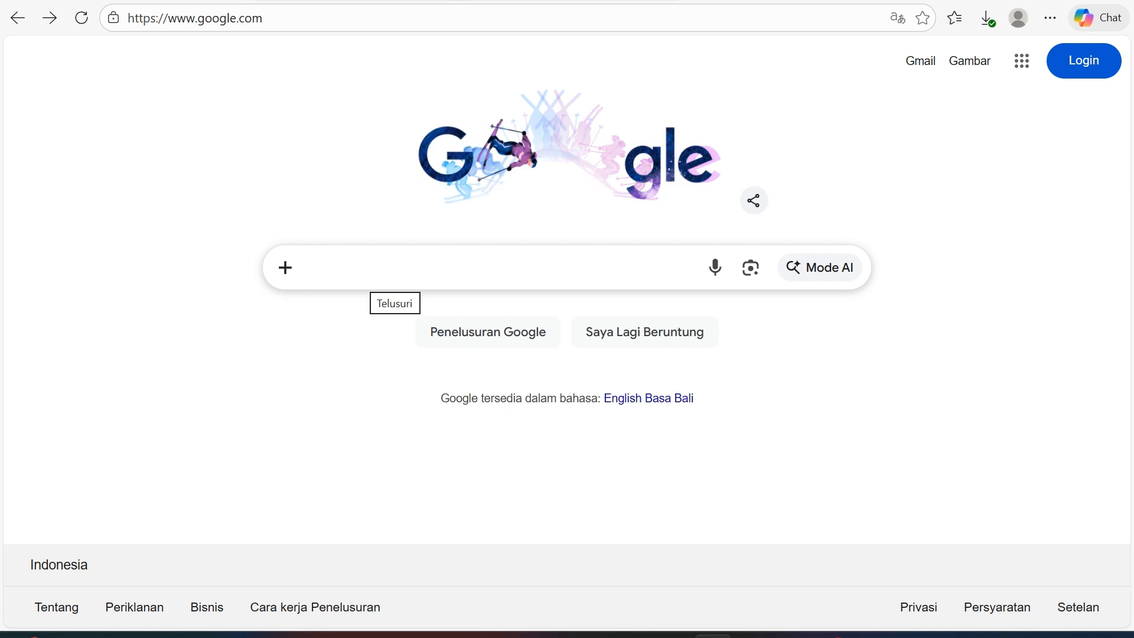
click(373, 273)
text(keepa)
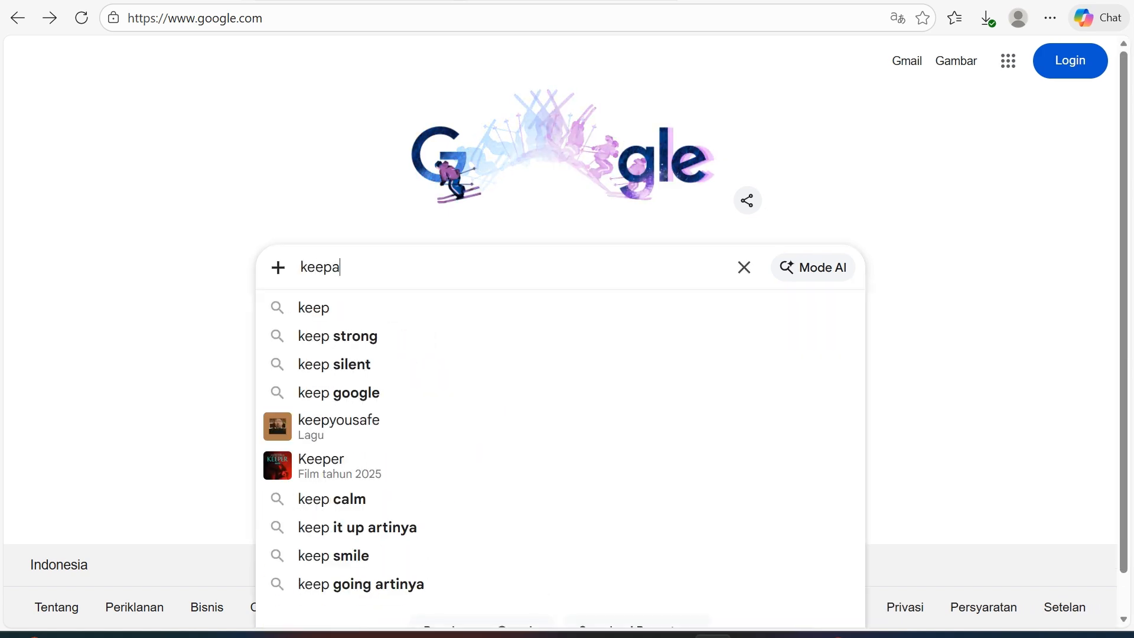
text(ss)
key(Return)
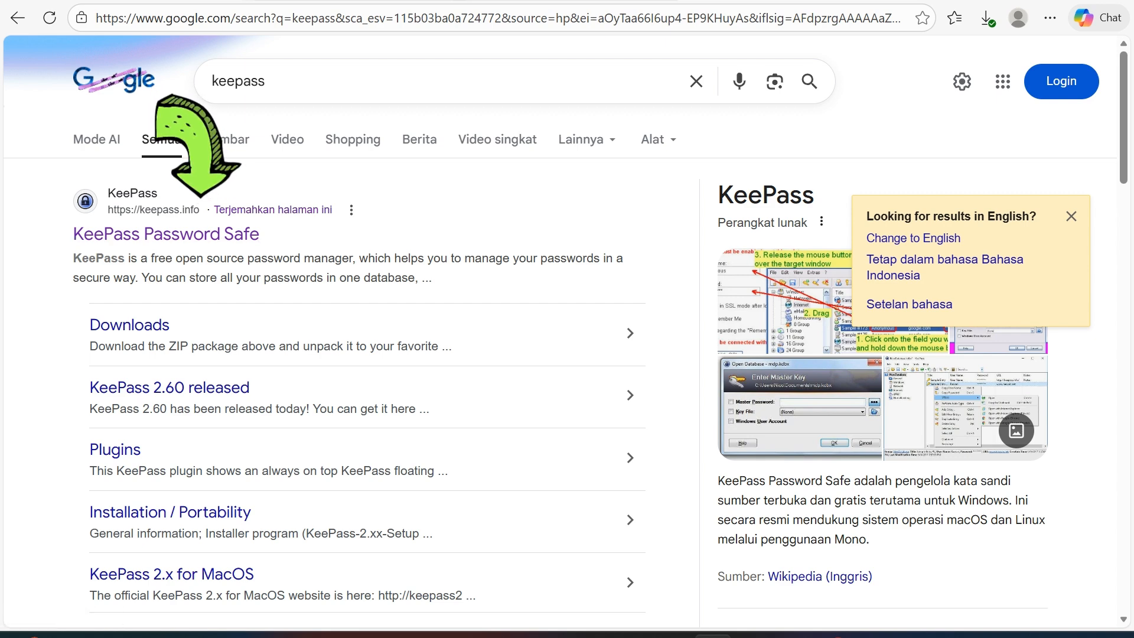
click(166, 234)
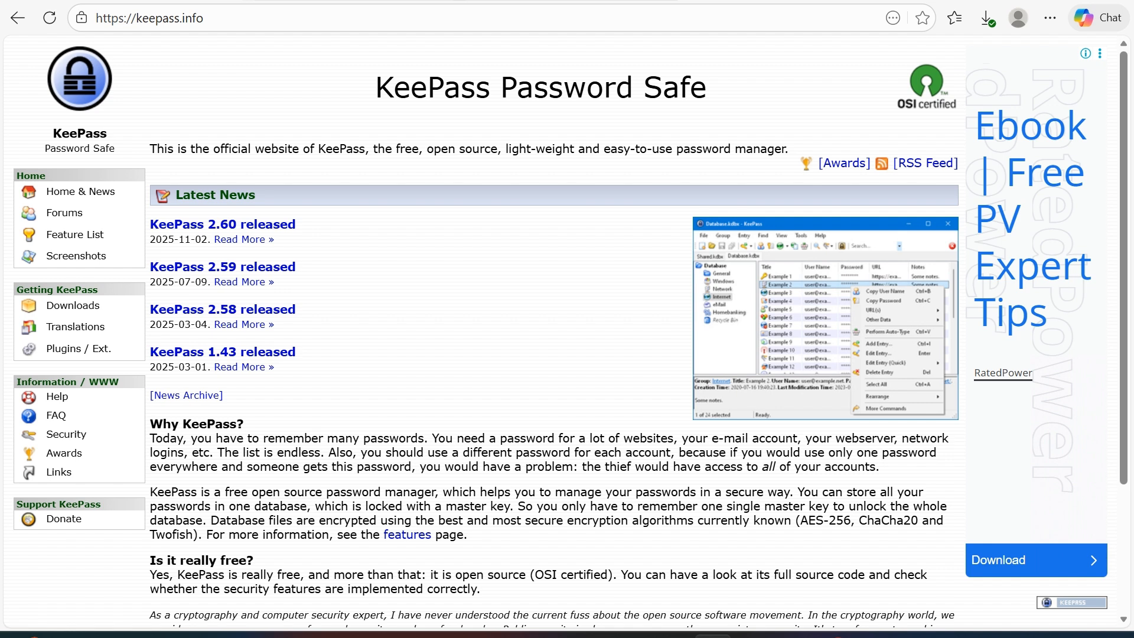
Go from the 'KeePass 2.60 released' news to the KeePass 2.60 download page.
click(222, 224)
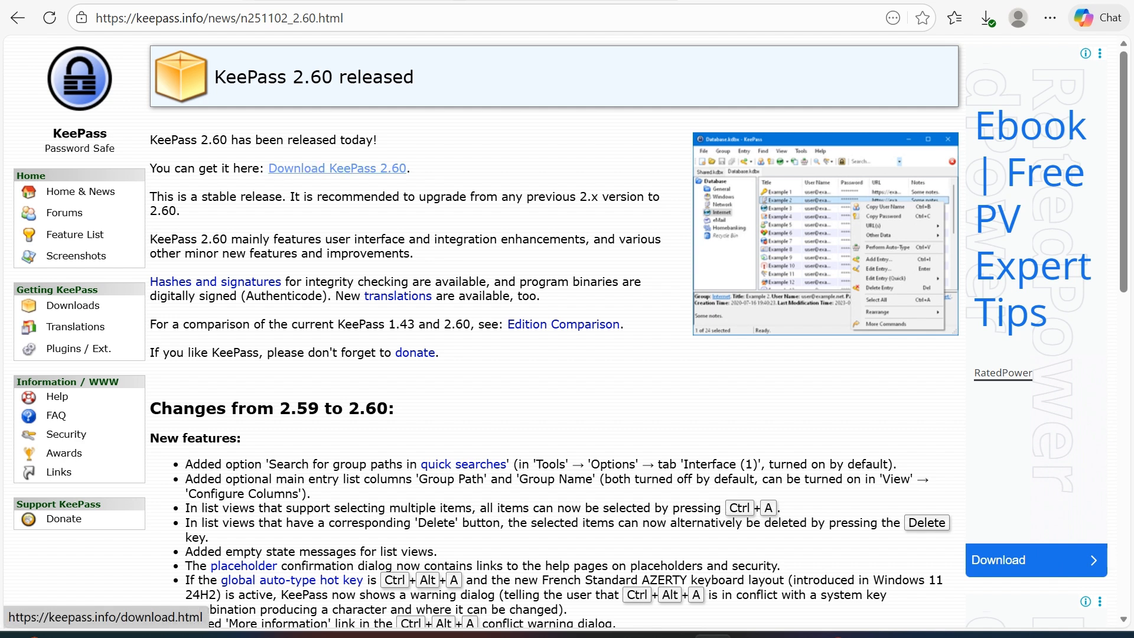
click(337, 169)
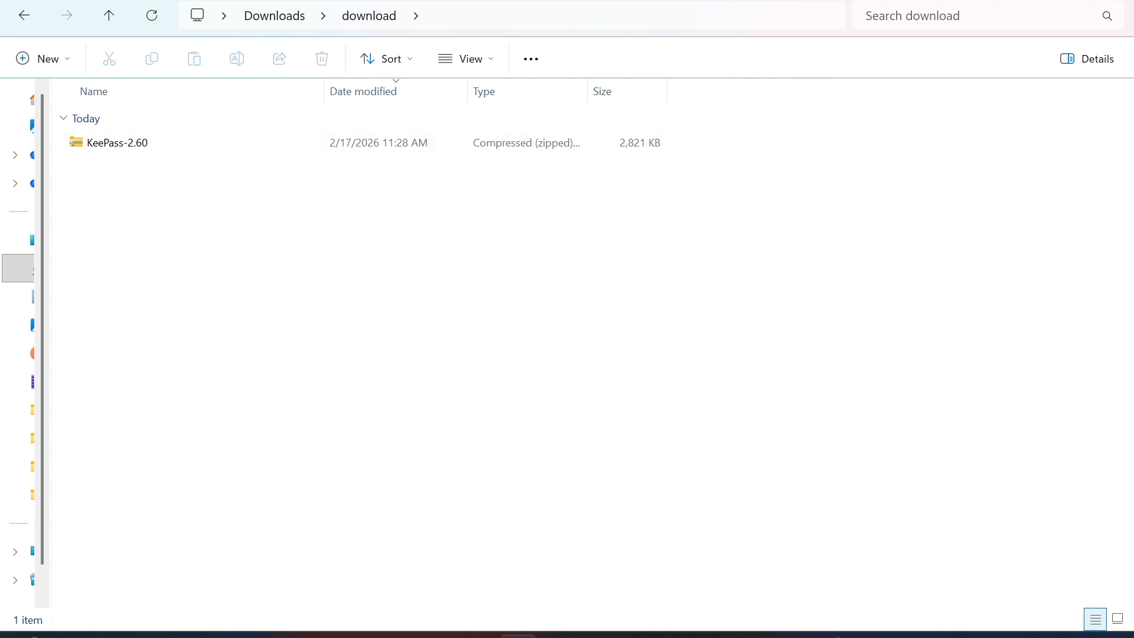
Extract KeePass-2.60.zip into its suggested KeePass-2.60 folder.
click(208, 143)
right_click(208, 142)
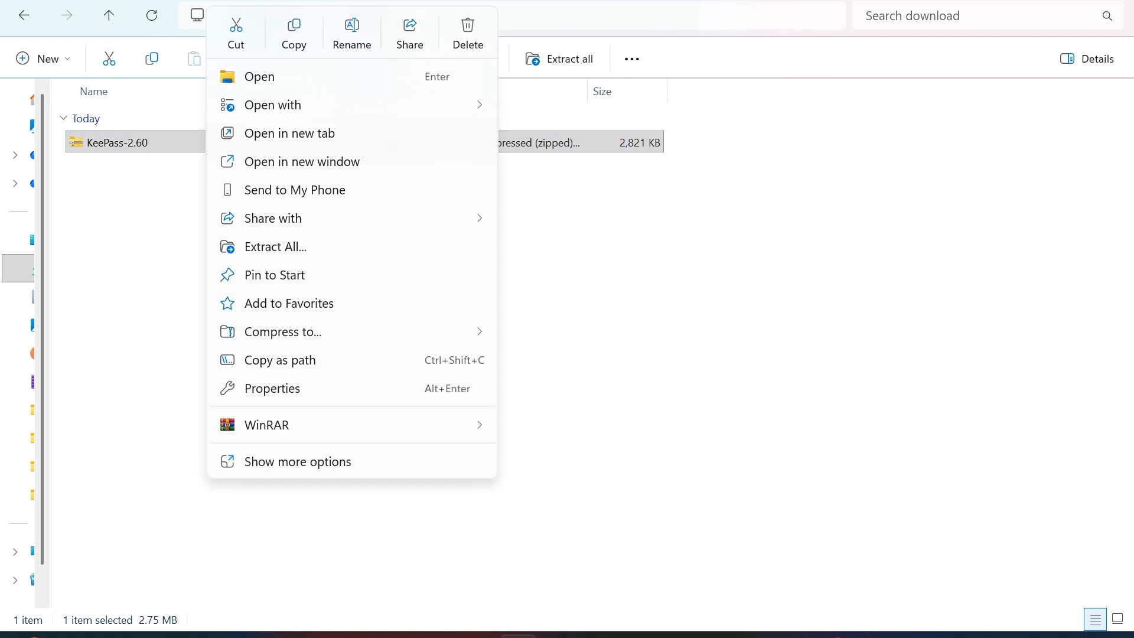
click(275, 246)
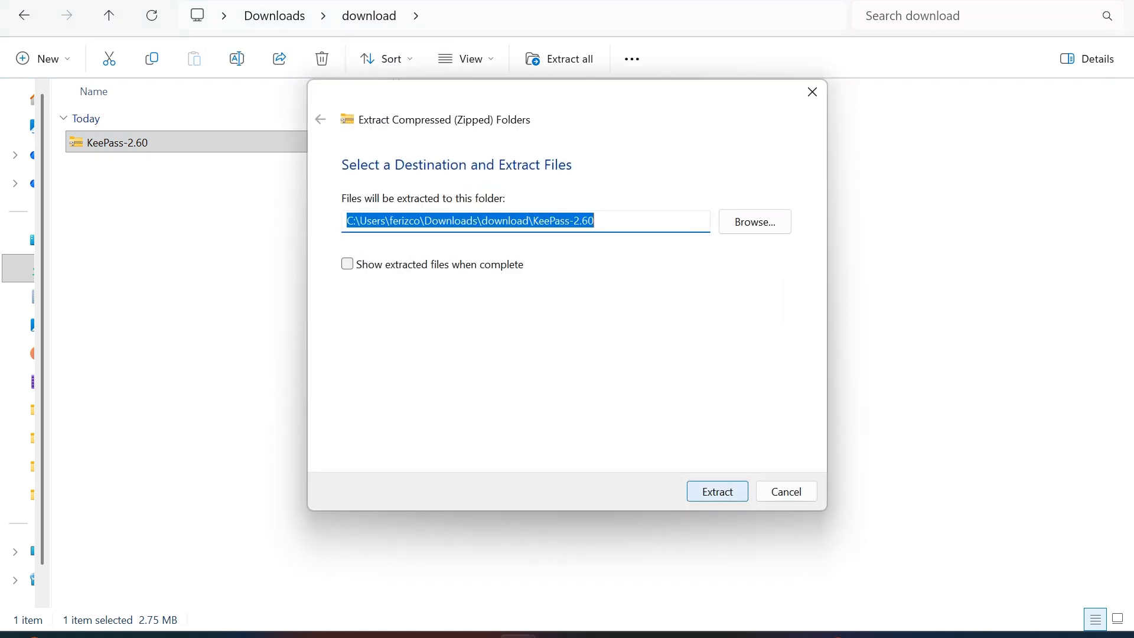
click(718, 491)
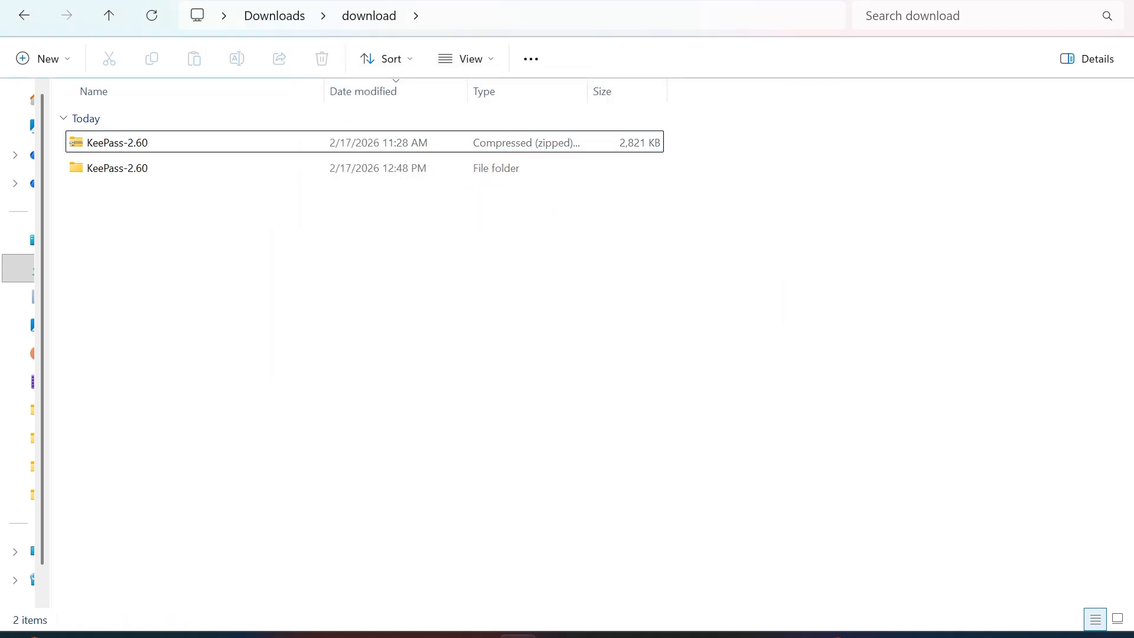
Launch KeePass.exe from the extracted KeePass-2.60 folder.
double_click(177, 168)
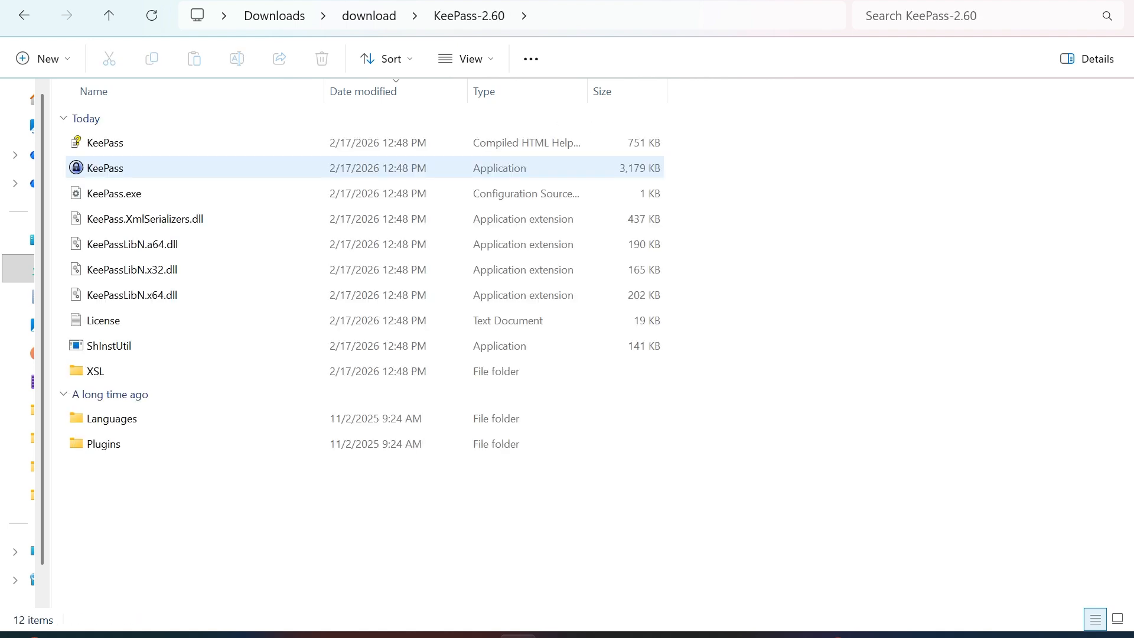
click(177, 168)
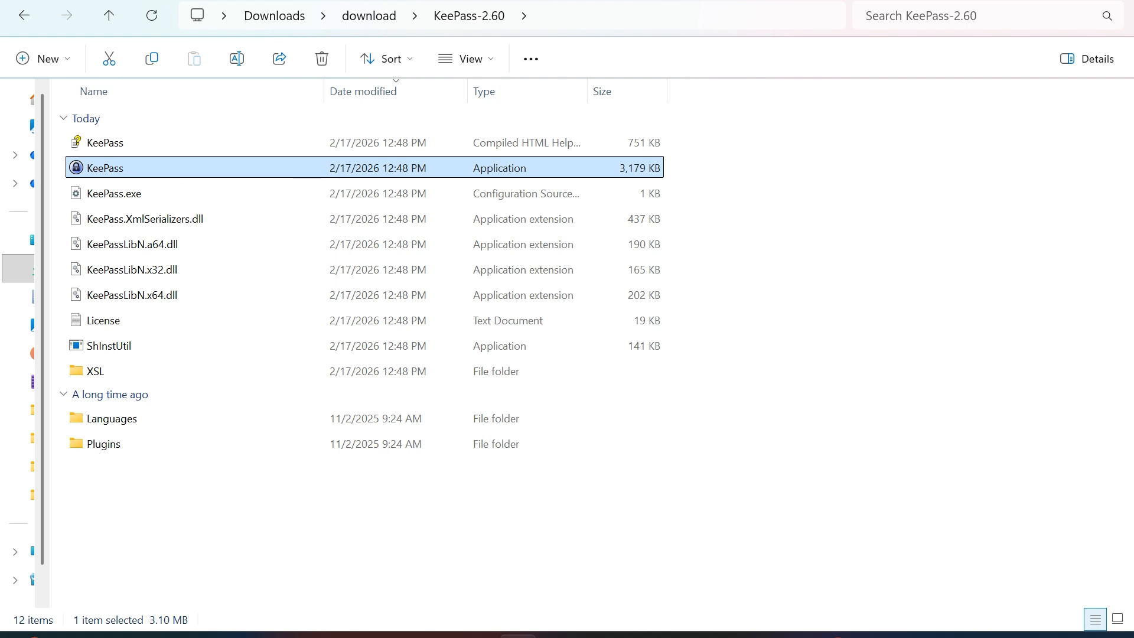
key(Return)
key(Return)
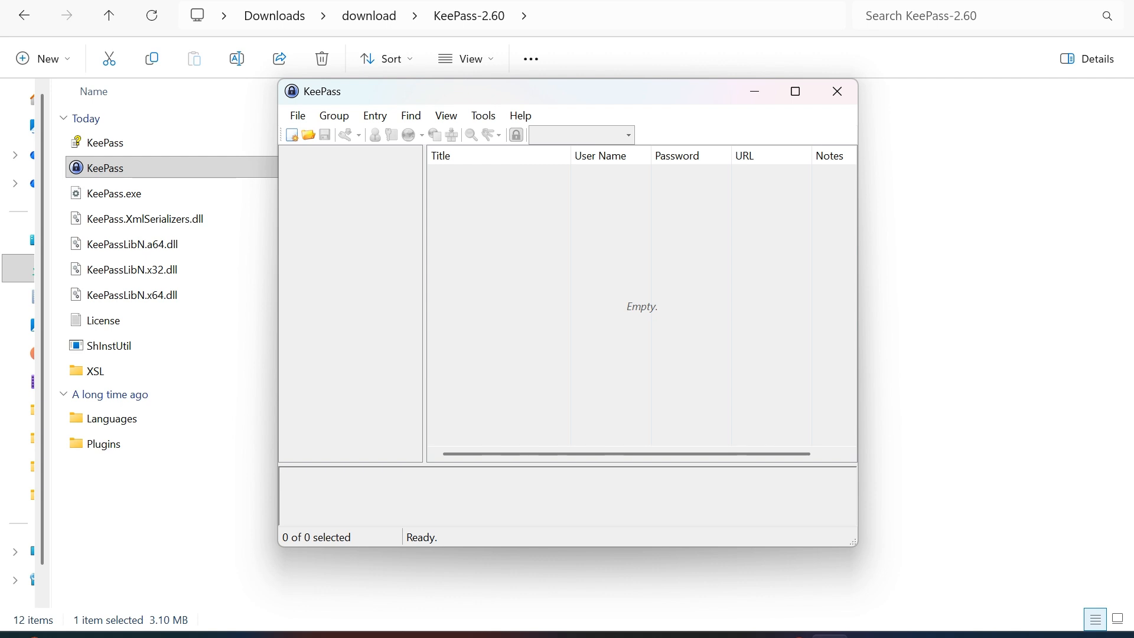
Enlarge and reposition the KeePass window, then start a new database from the File menu.
drag(531, 91, 556, 97)
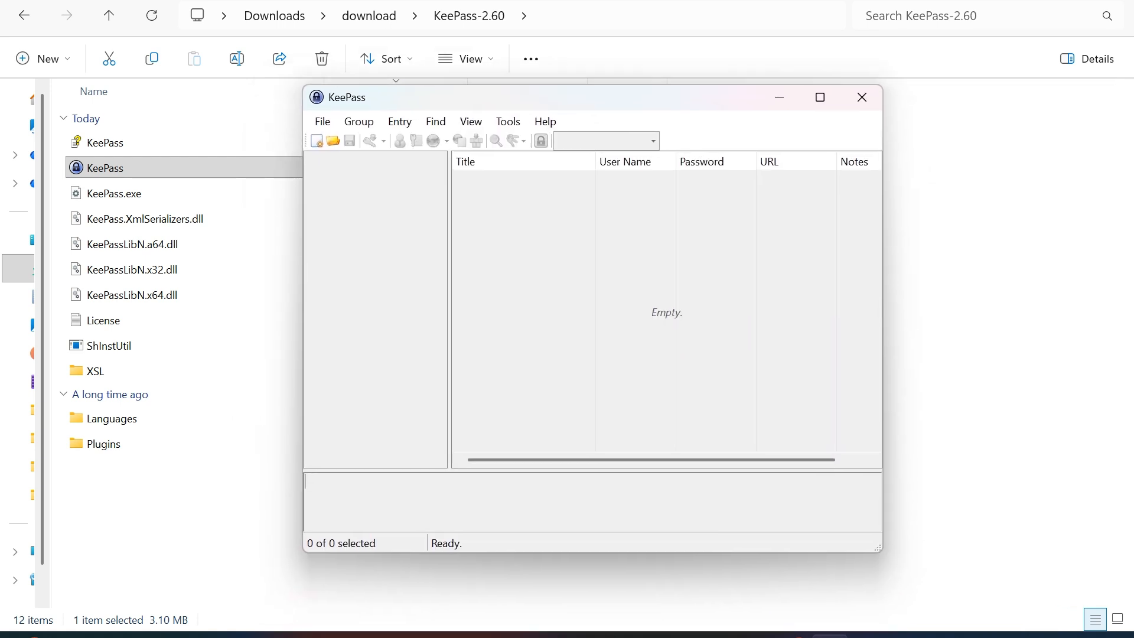
drag(881, 551, 946, 581)
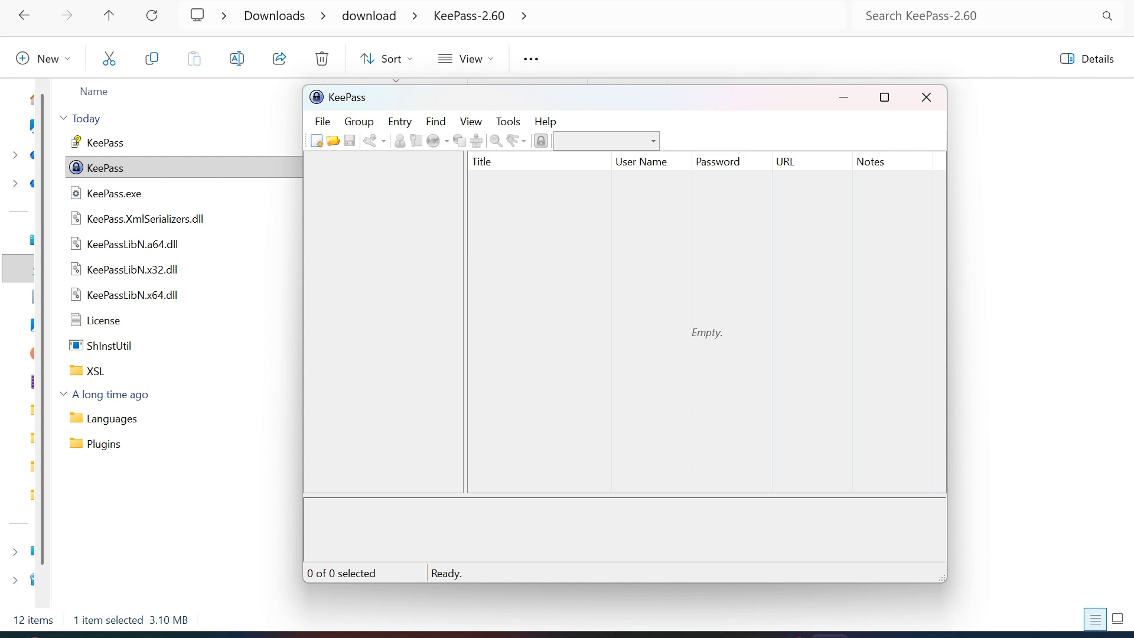
drag(378, 97, 363, 90)
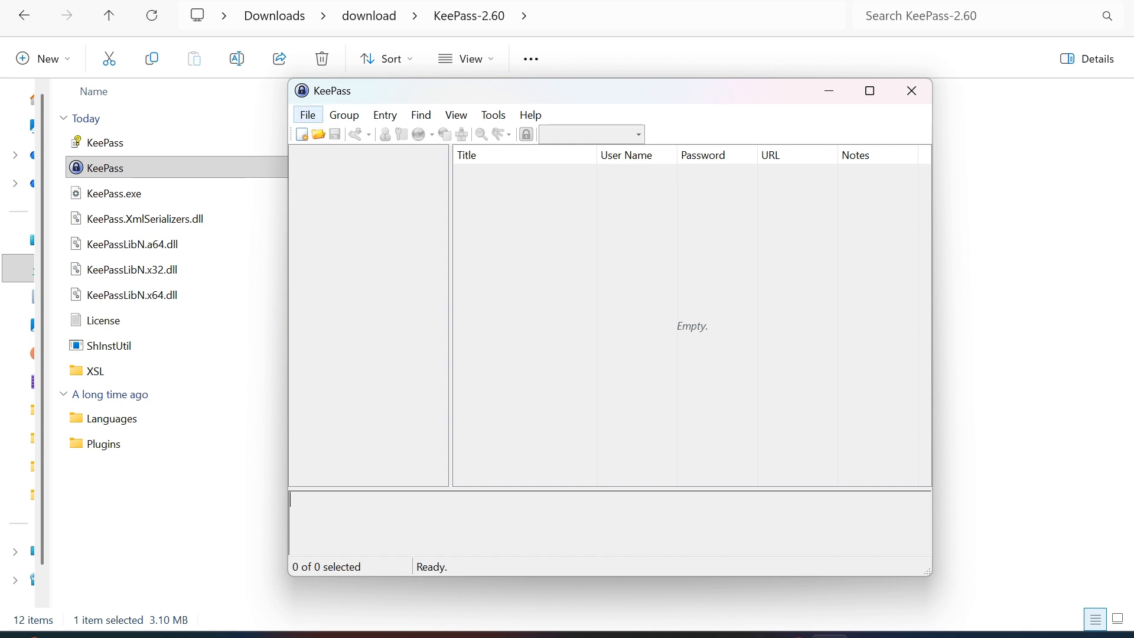
click(307, 114)
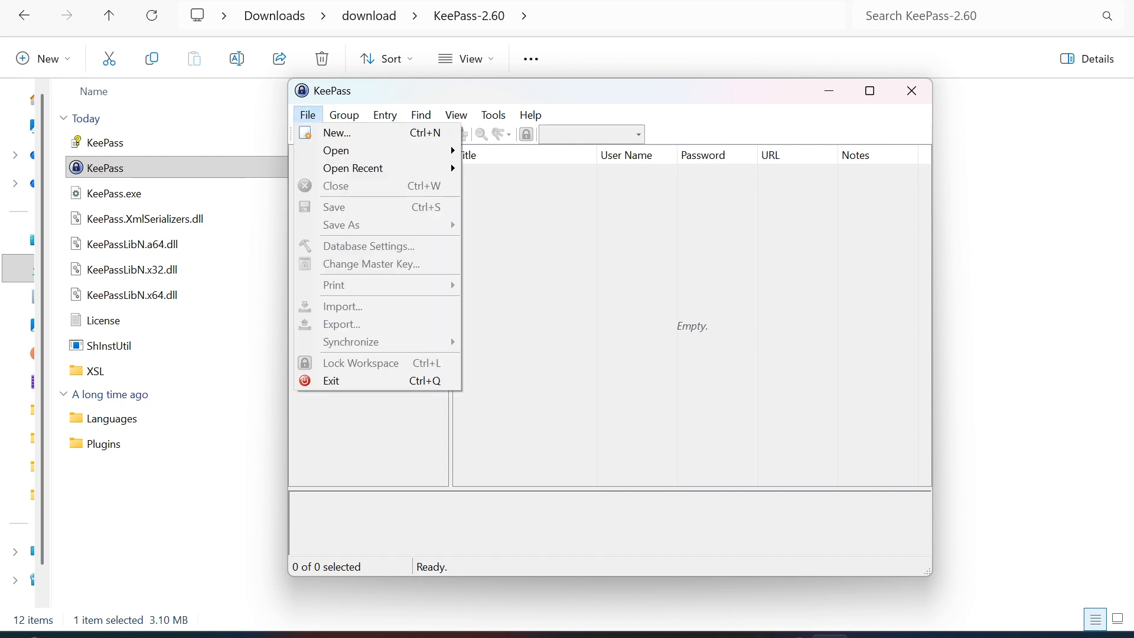
key(Return)
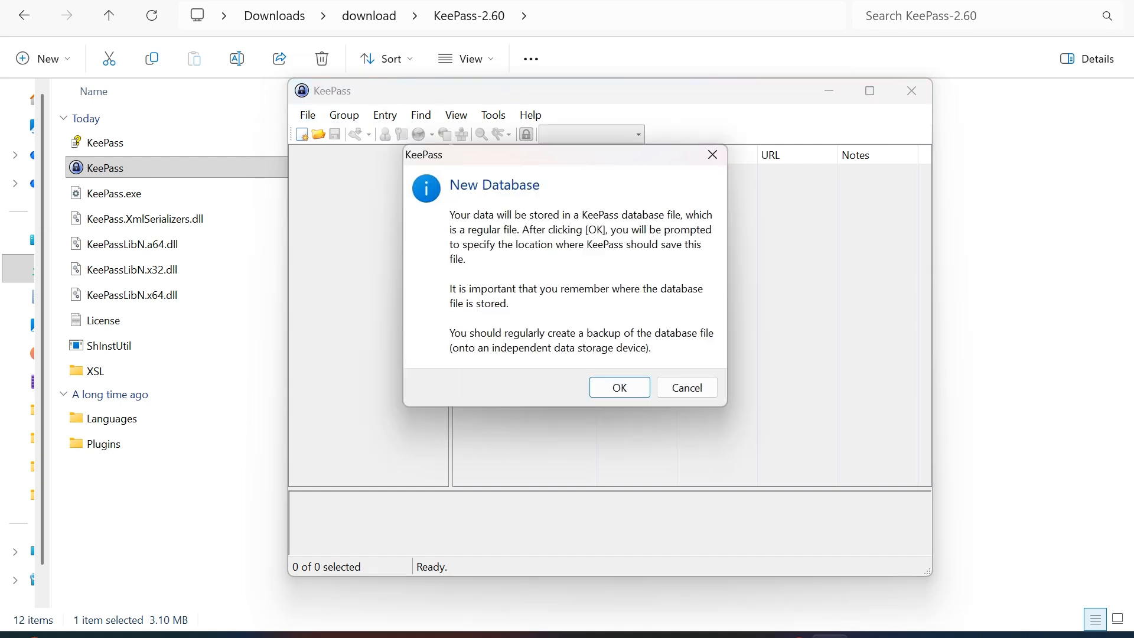
Save the new database as Database.kdbx in Downloads\download\KeePass-2.60.
click(620, 387)
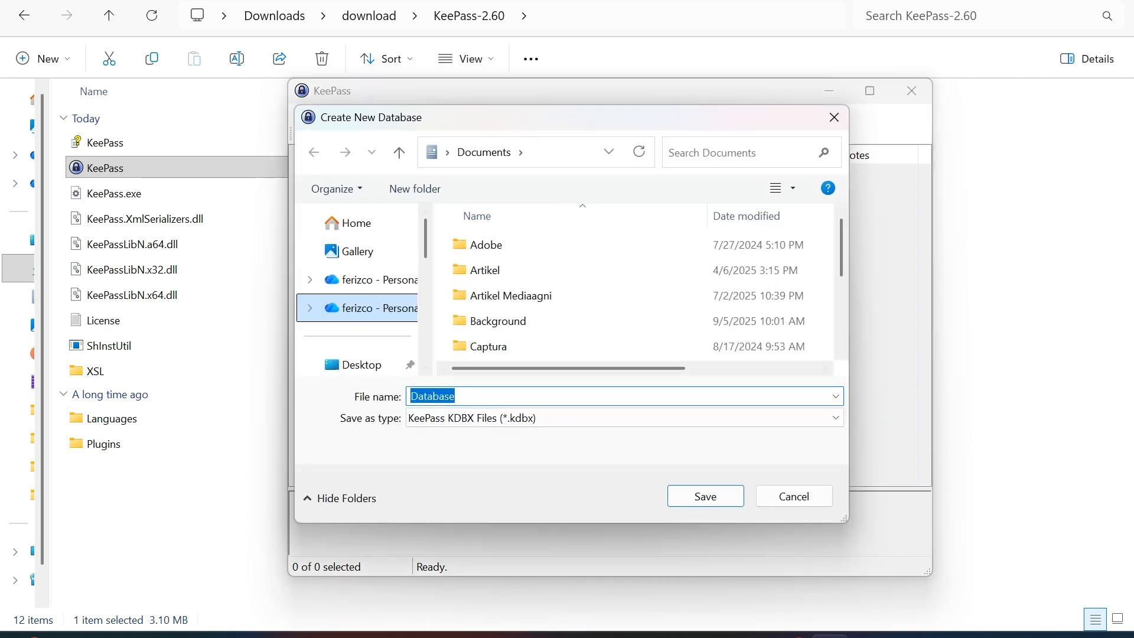
scroll(357, 289, down, 1)
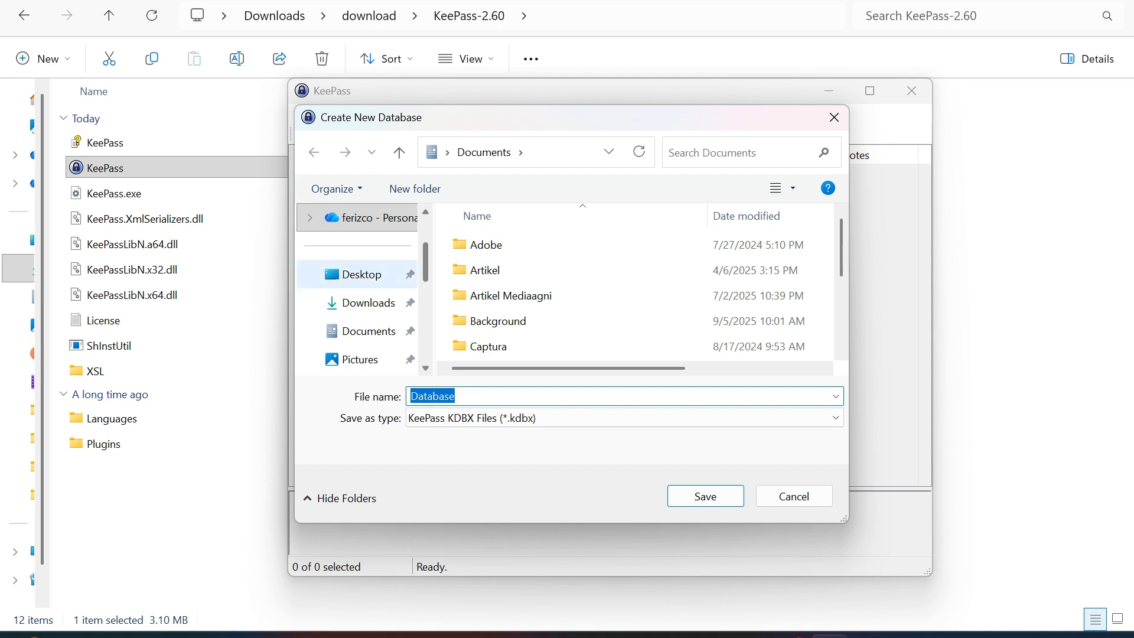
click(360, 302)
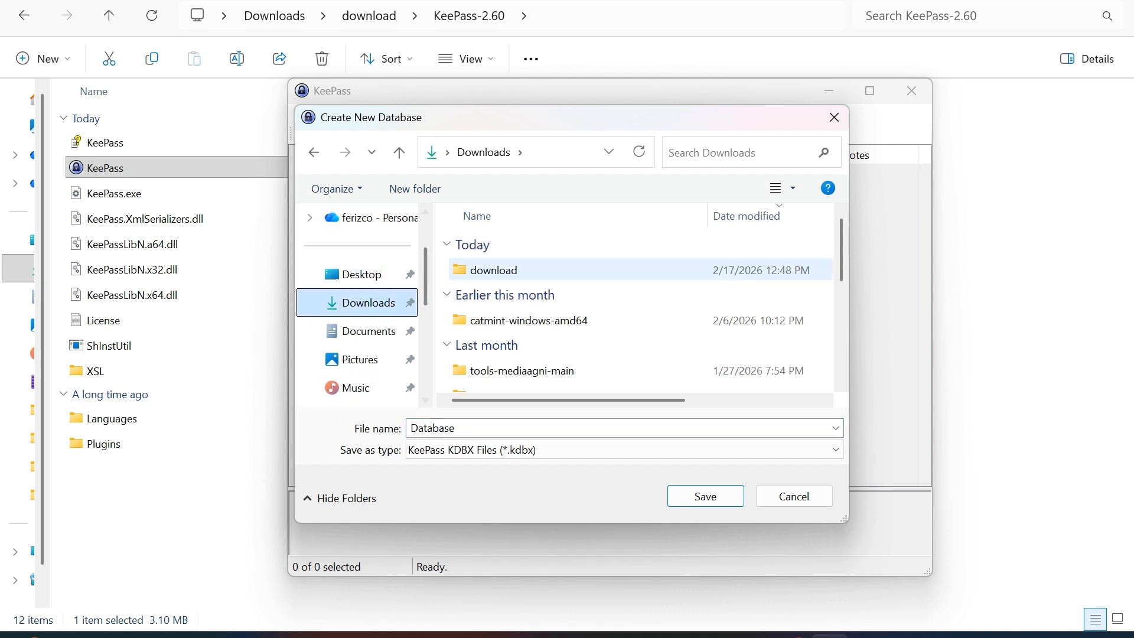
double_click(494, 270)
double_click(493, 270)
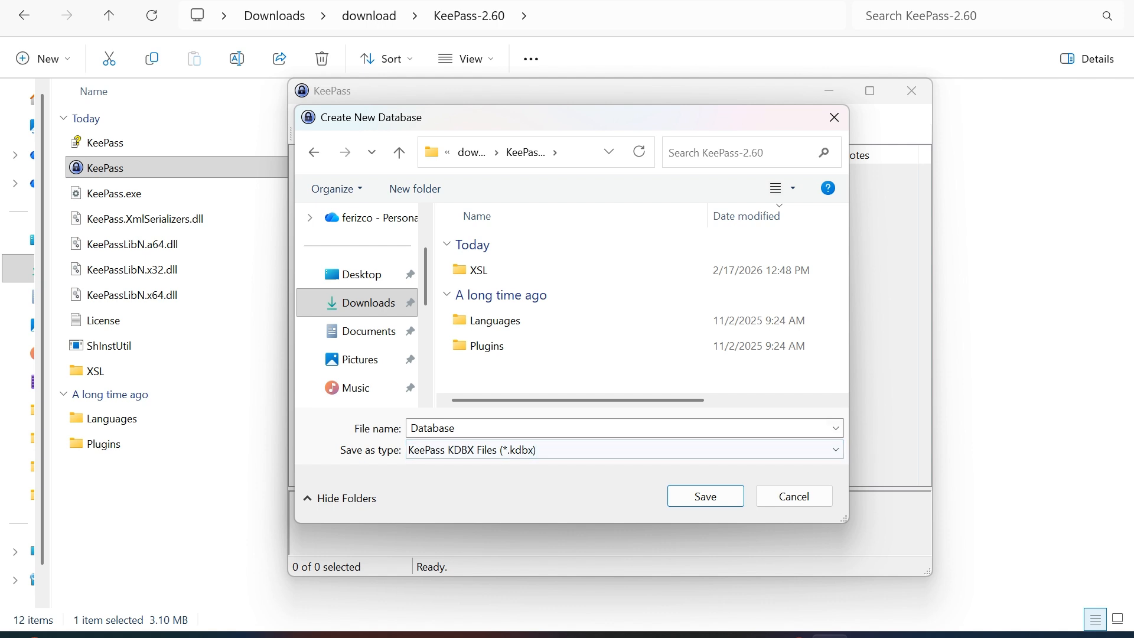
click(705, 496)
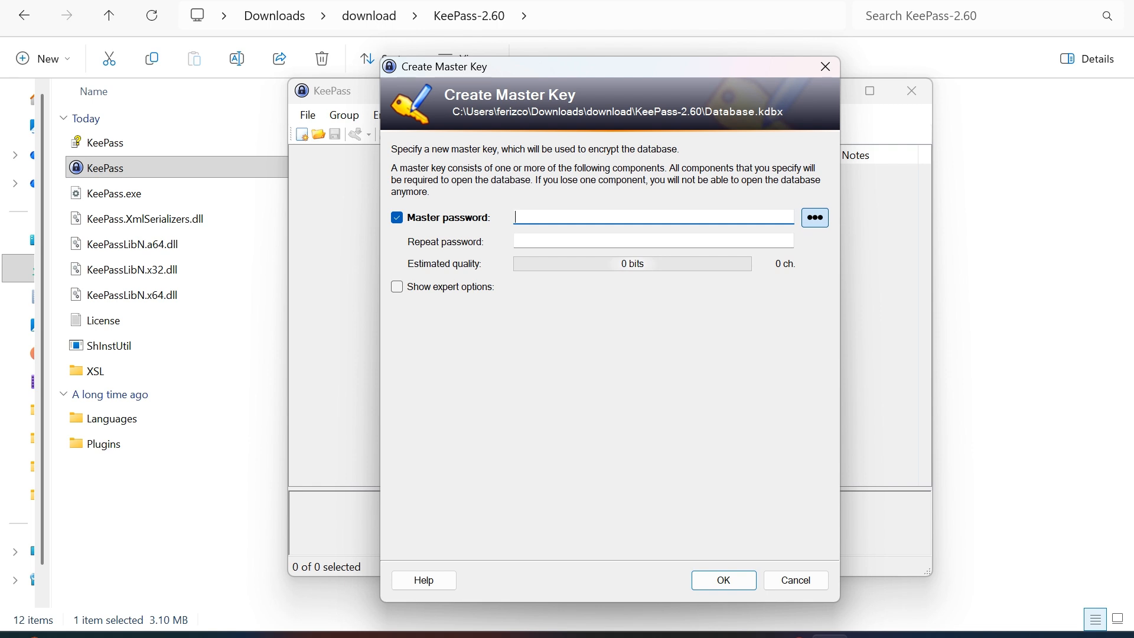
Enter and repeat an 11-character master password, accepting the weak-password warning.
text(•••••••••)
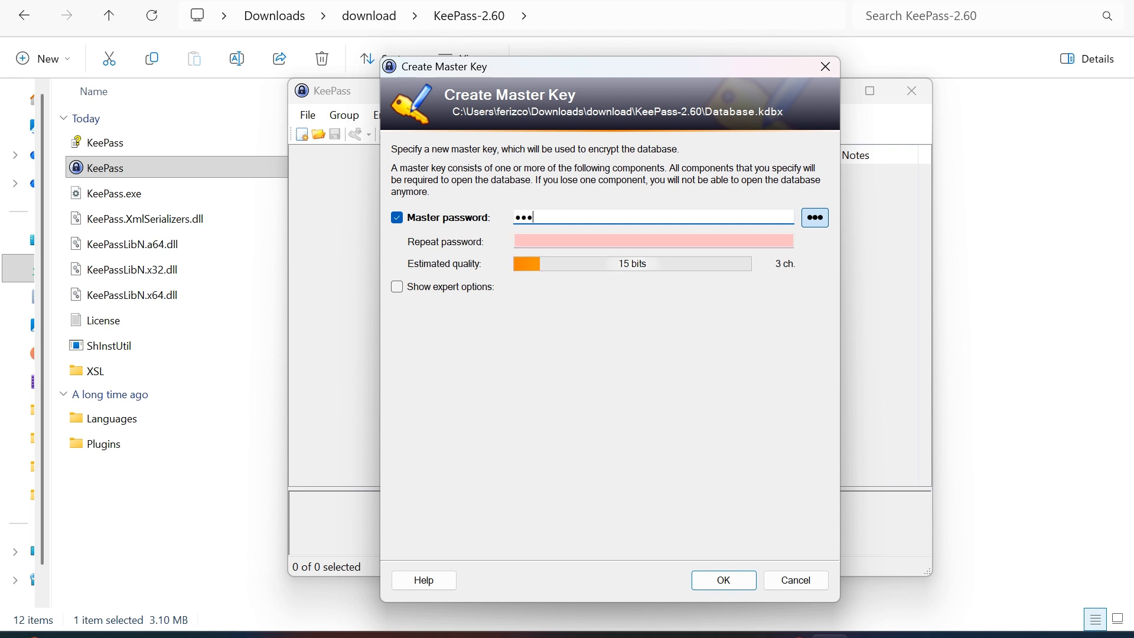
text(••)
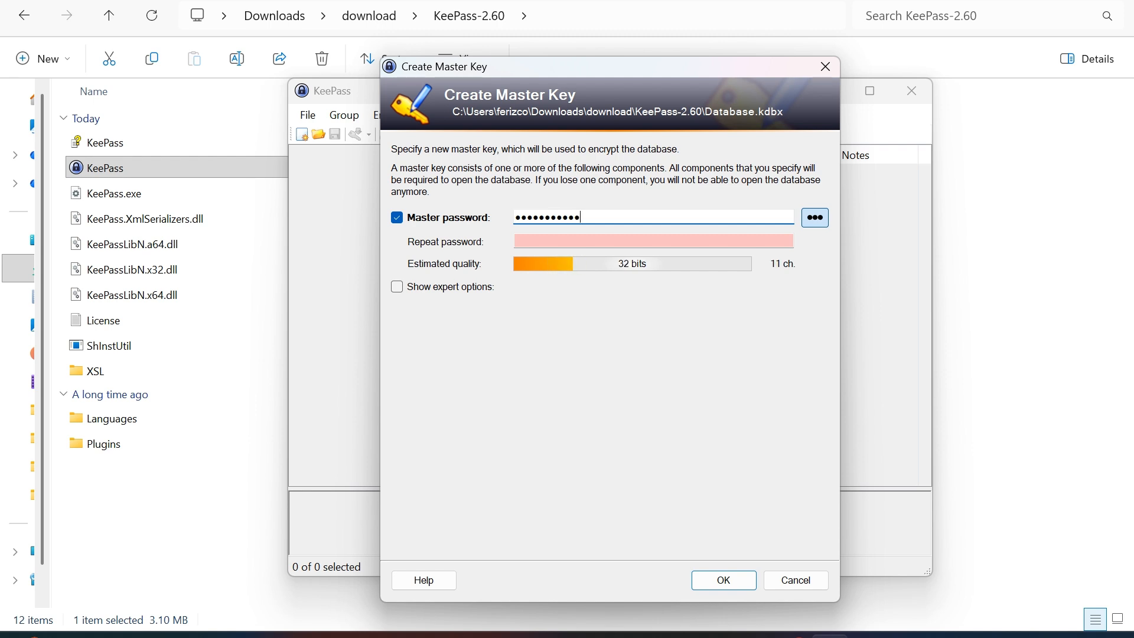
click(515, 241)
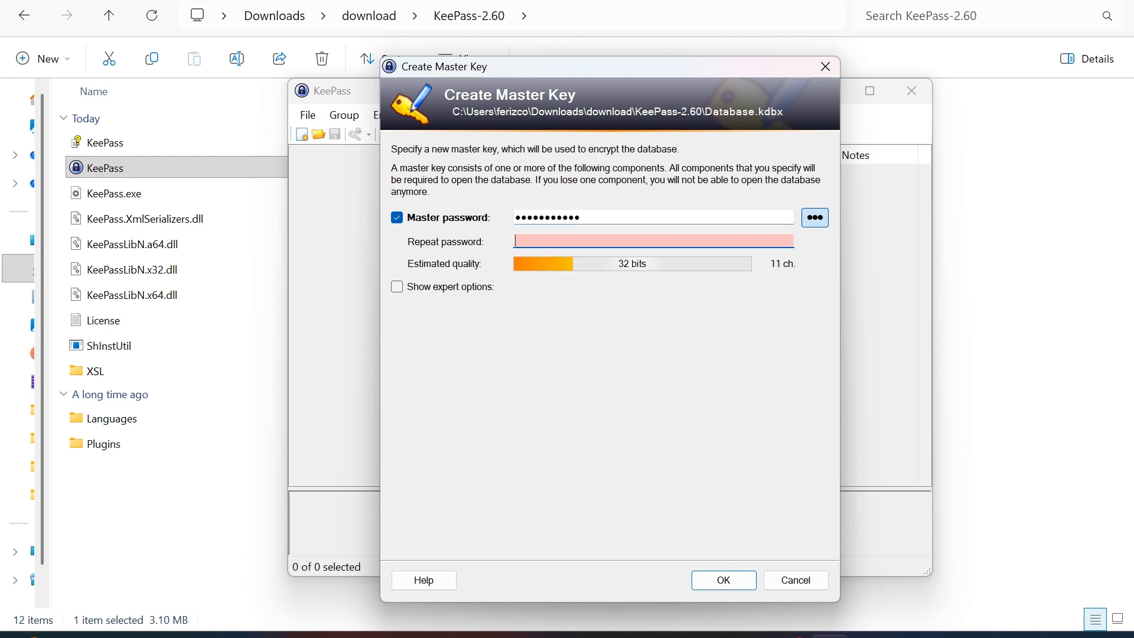
text(•••••••••)
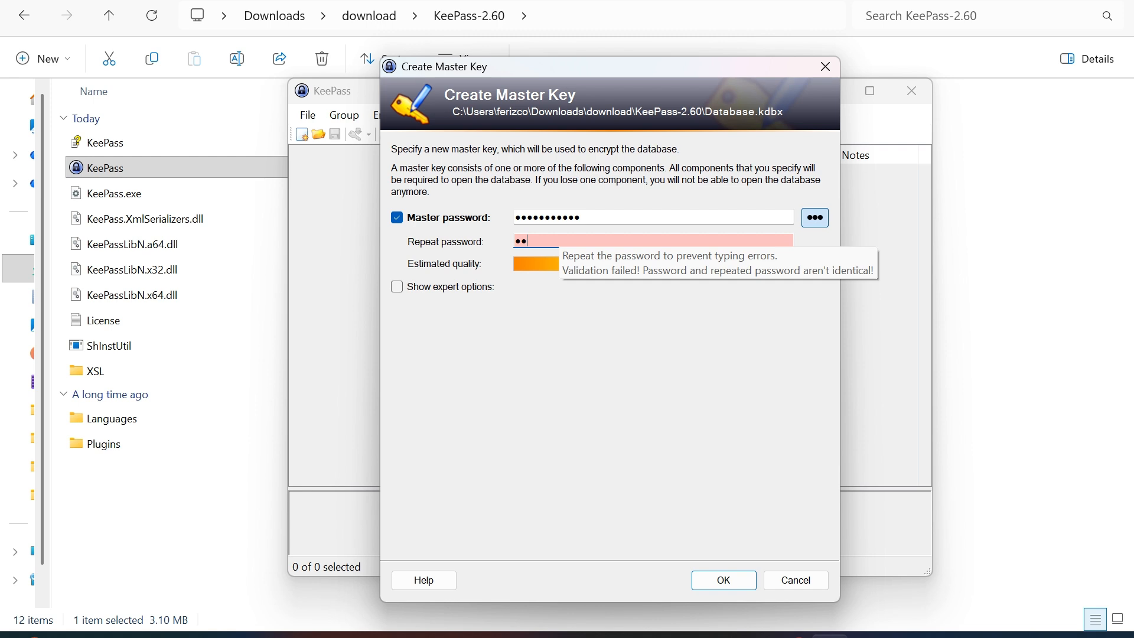
text(••)
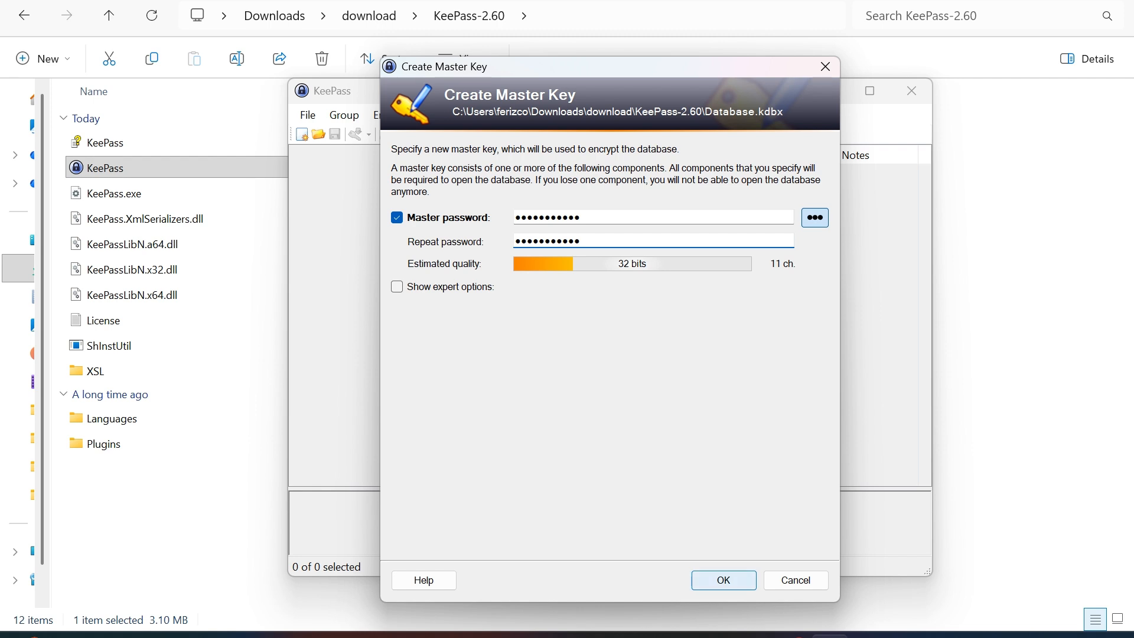
click(724, 579)
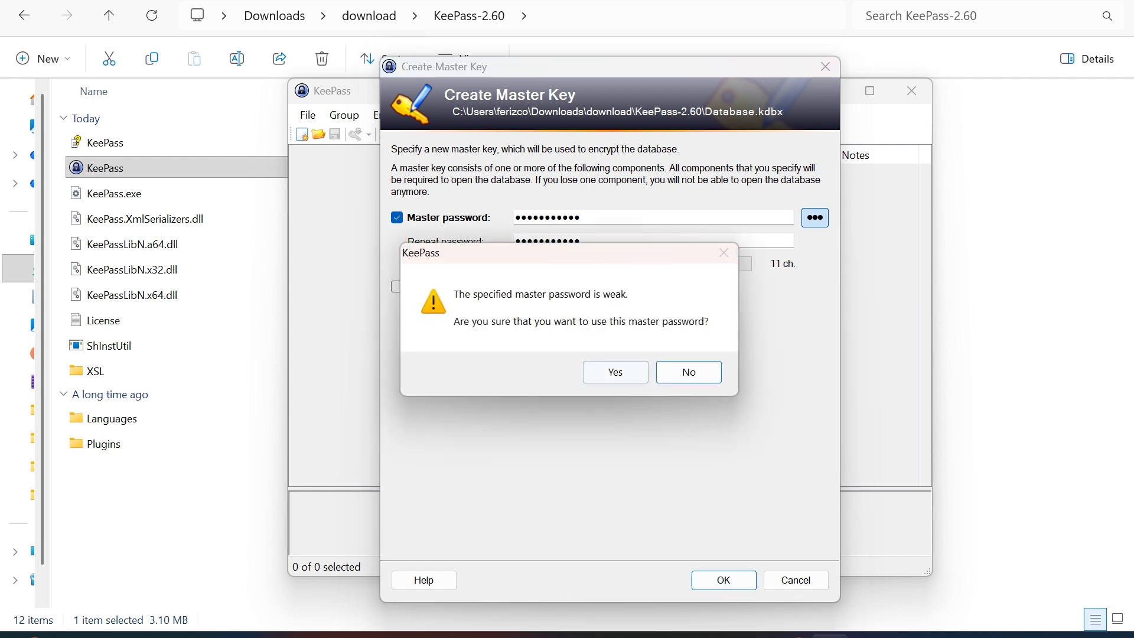
click(615, 371)
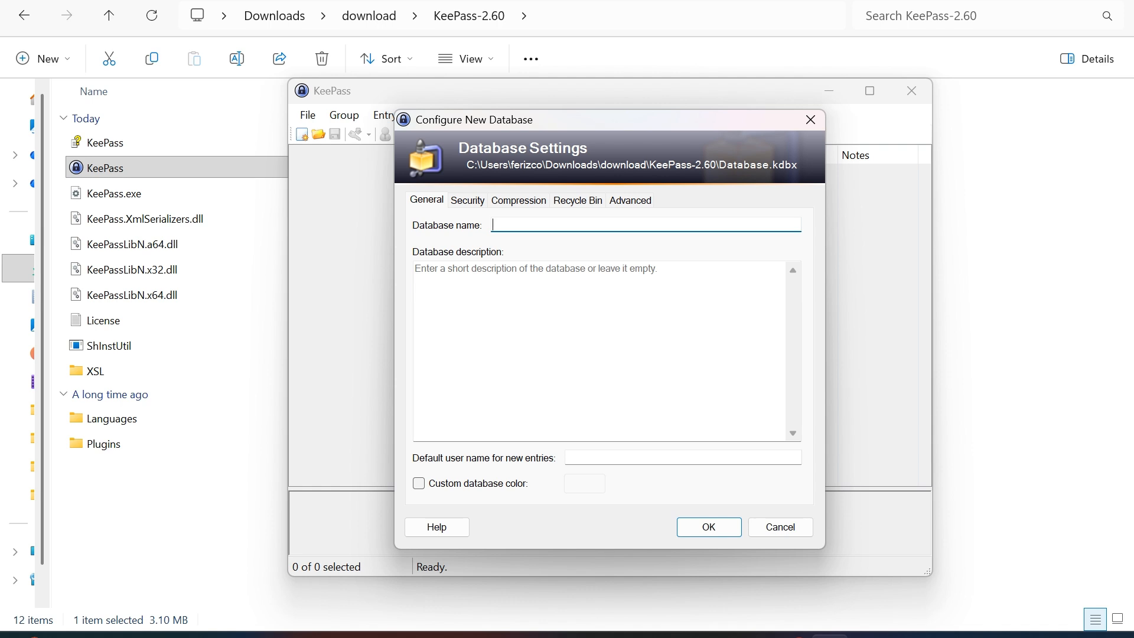
Name the database 'password-ferizco' with description 'ini adalah database password ferizco' and confirm.
text(password-ferizco)
click(416, 269)
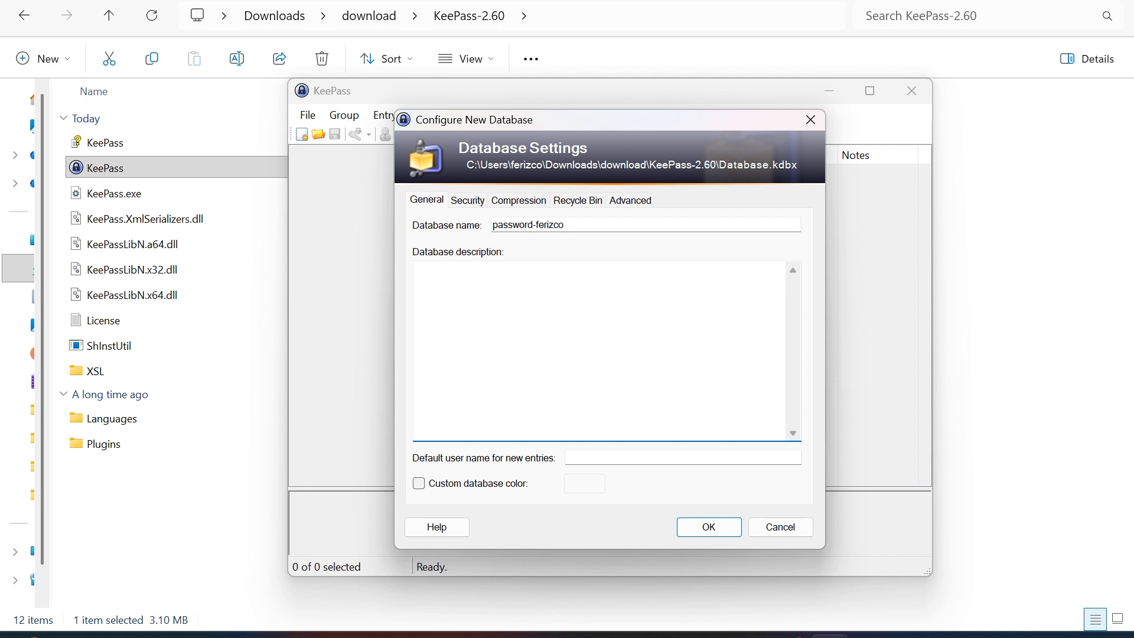
text(ini adalah database passwor)
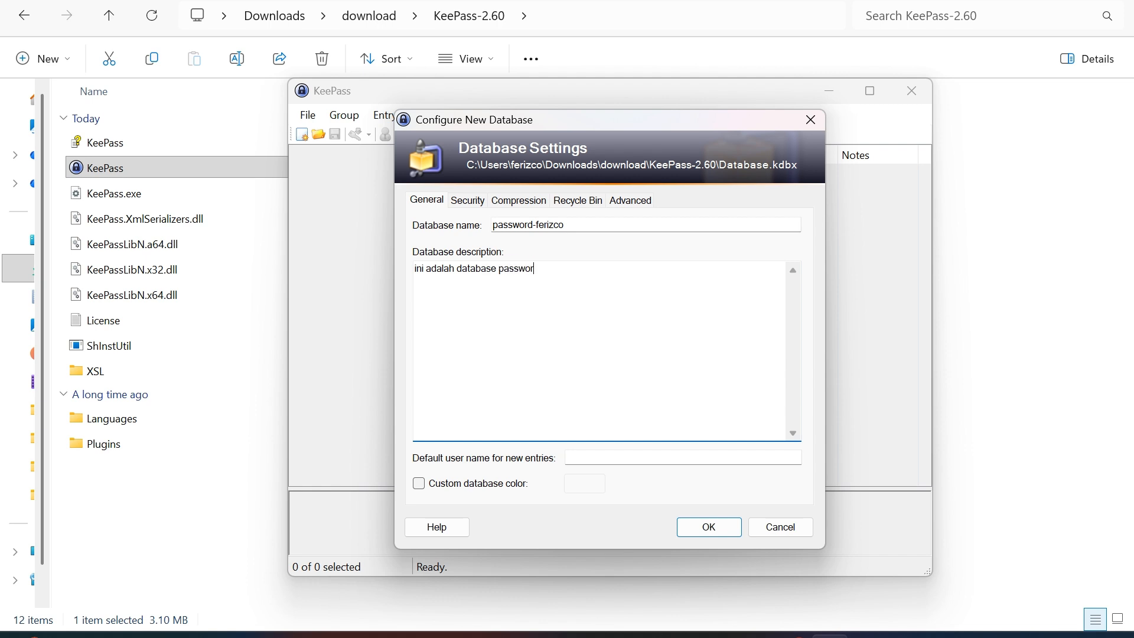
text(d ferizco)
click(708, 527)
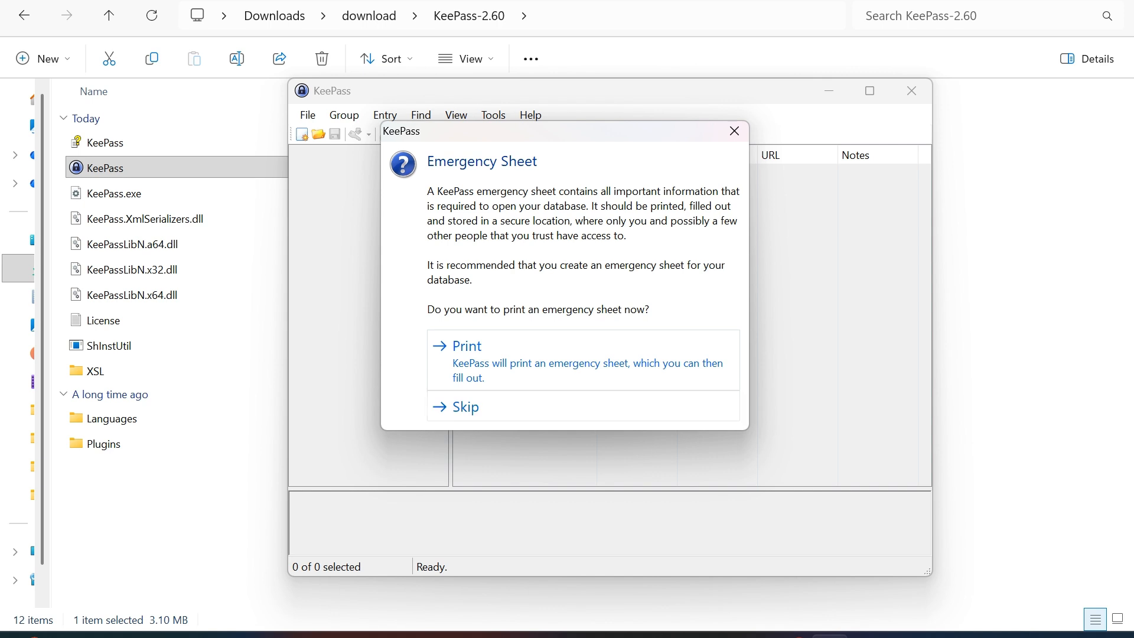
Skip the Emergency Sheet, enlarge the database window, and select the Network group.
click(466, 406)
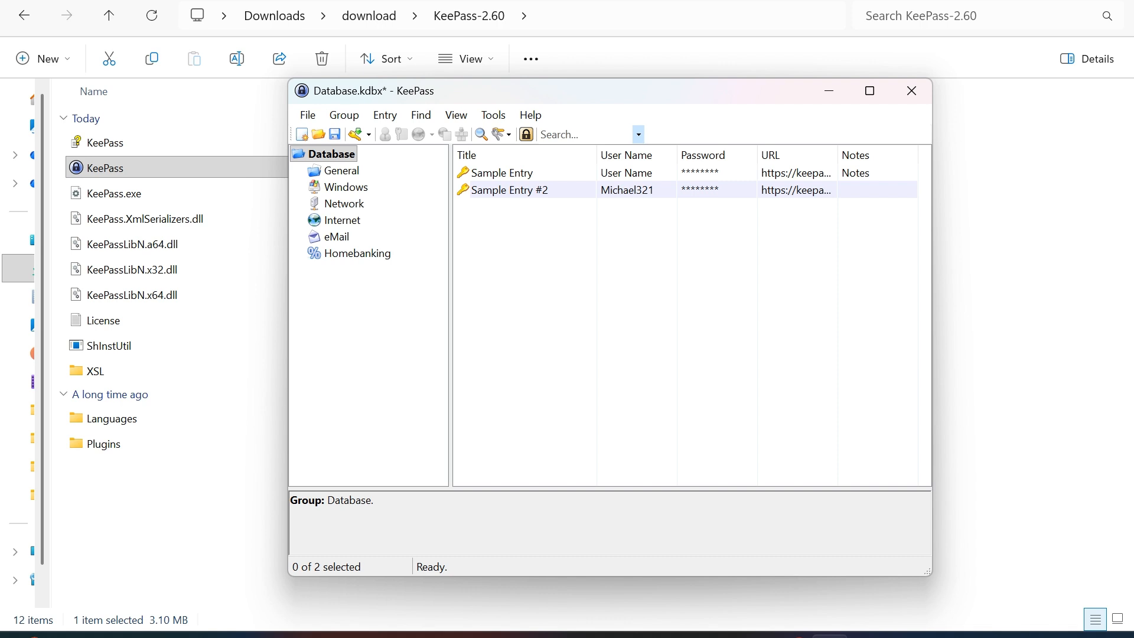
drag(288, 331, 199, 331)
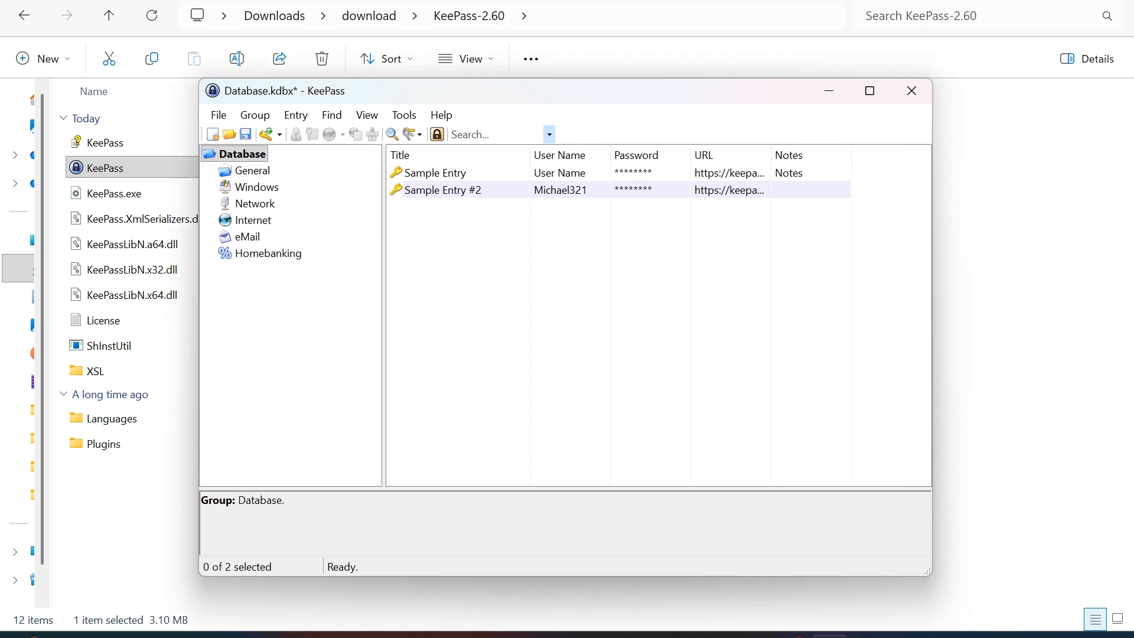
drag(930, 574, 968, 599)
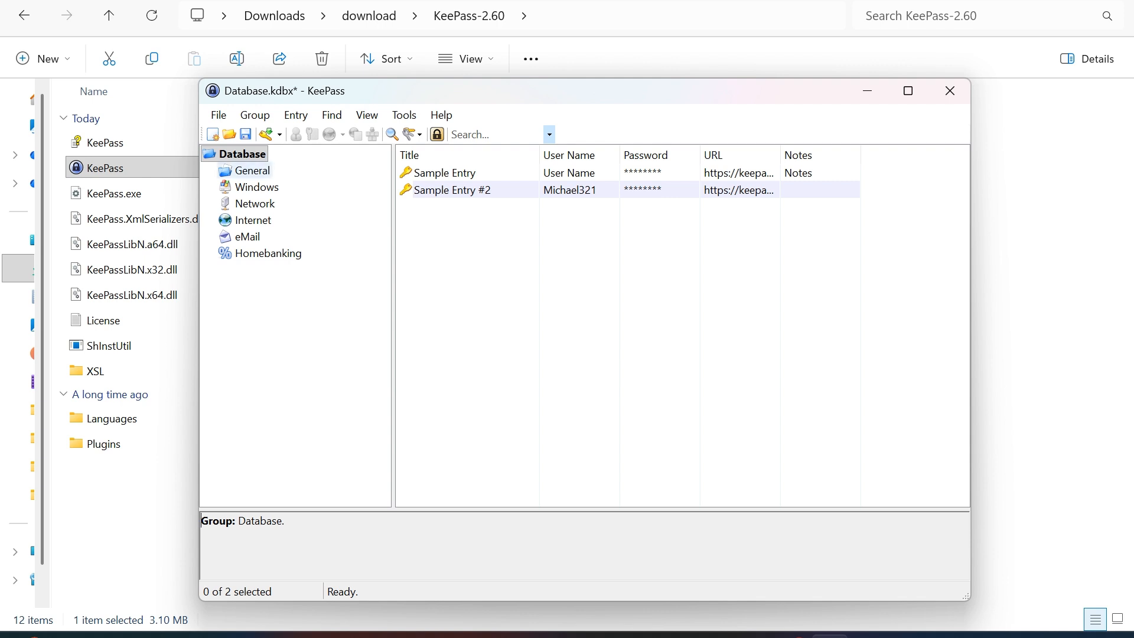
click(252, 170)
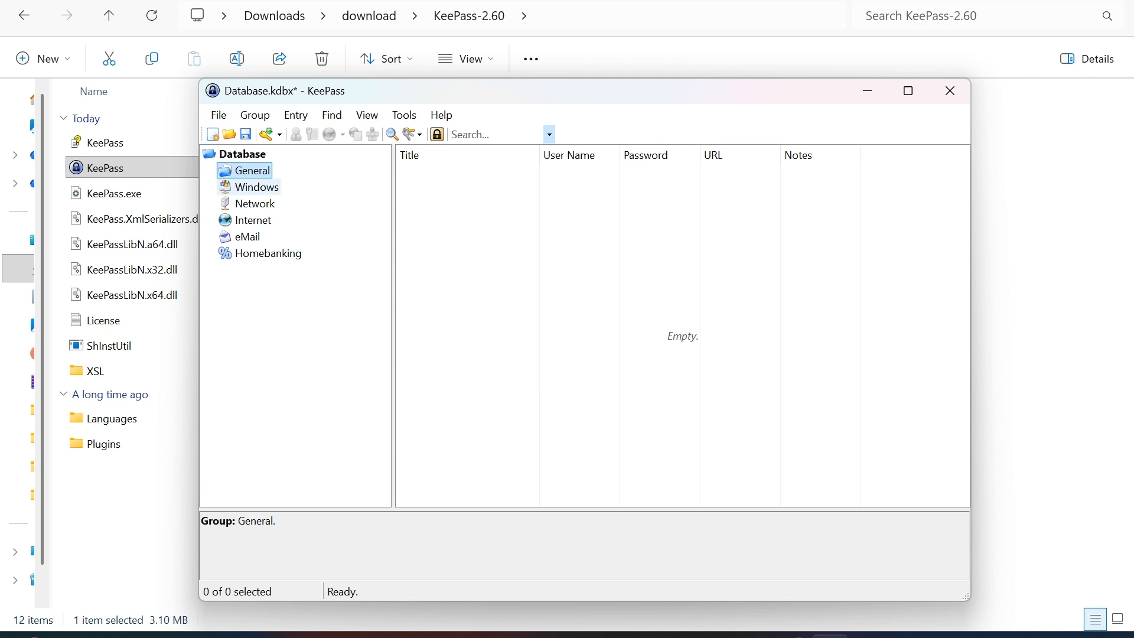
click(256, 187)
click(255, 203)
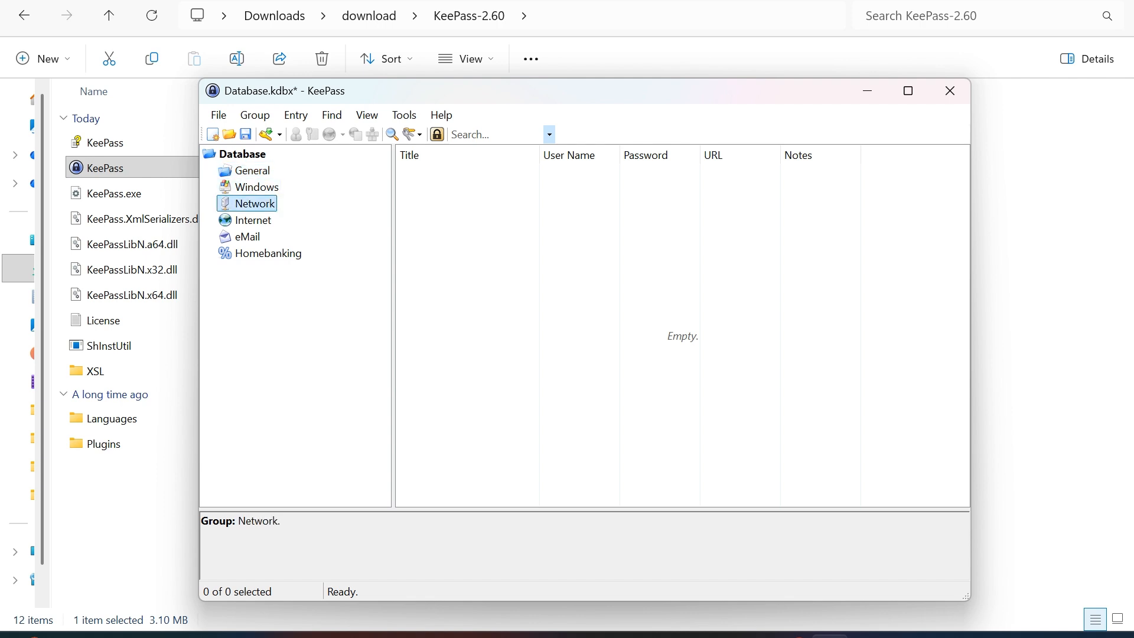
click(255, 114)
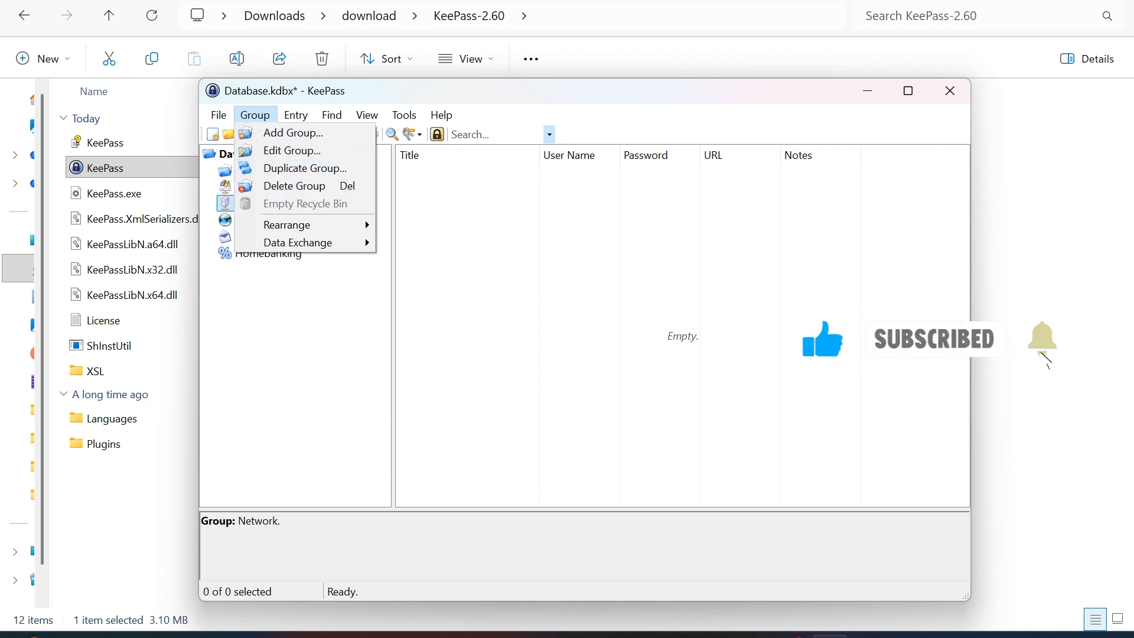
Create a 'sosial media' group with icon 5 and place it directly under the database root.
key(Down)
key(Return)
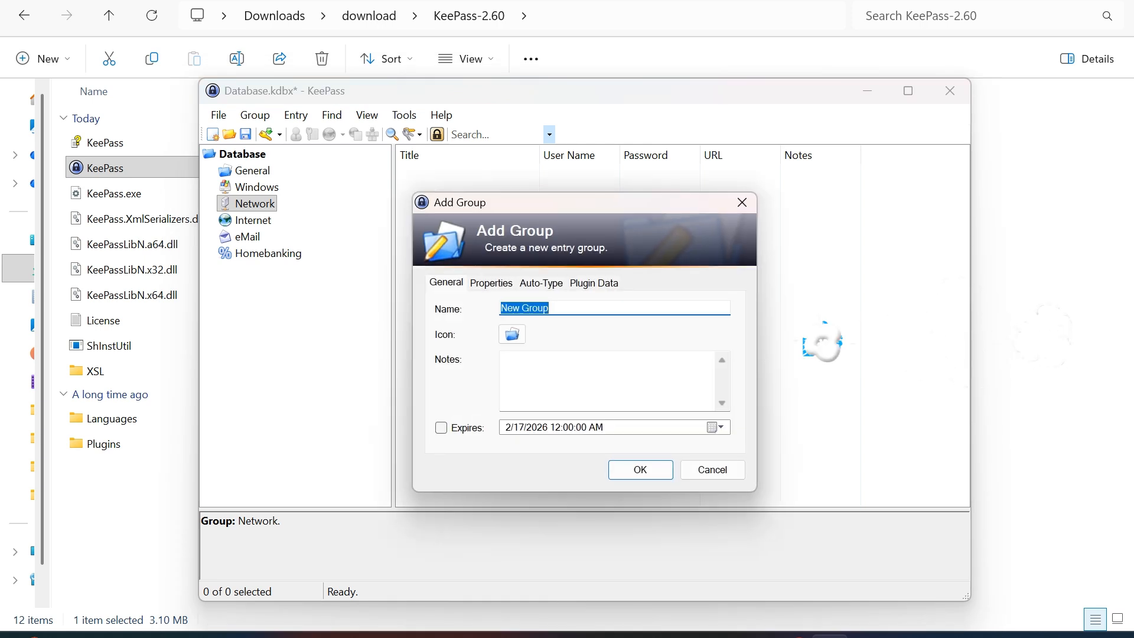
text(sosial media)
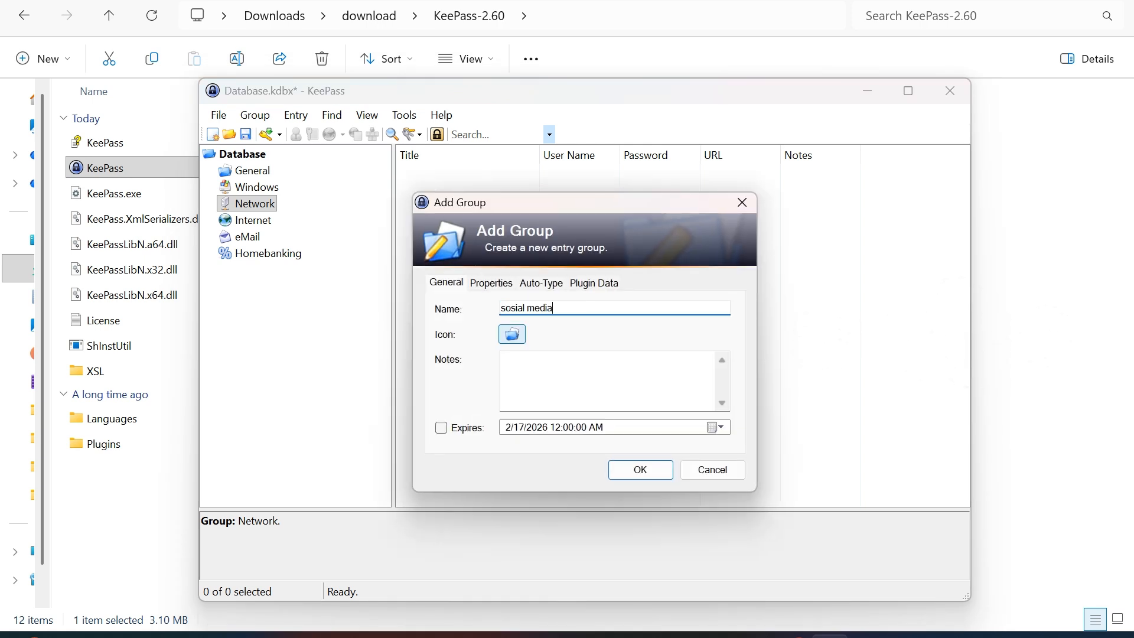
key(Tab)
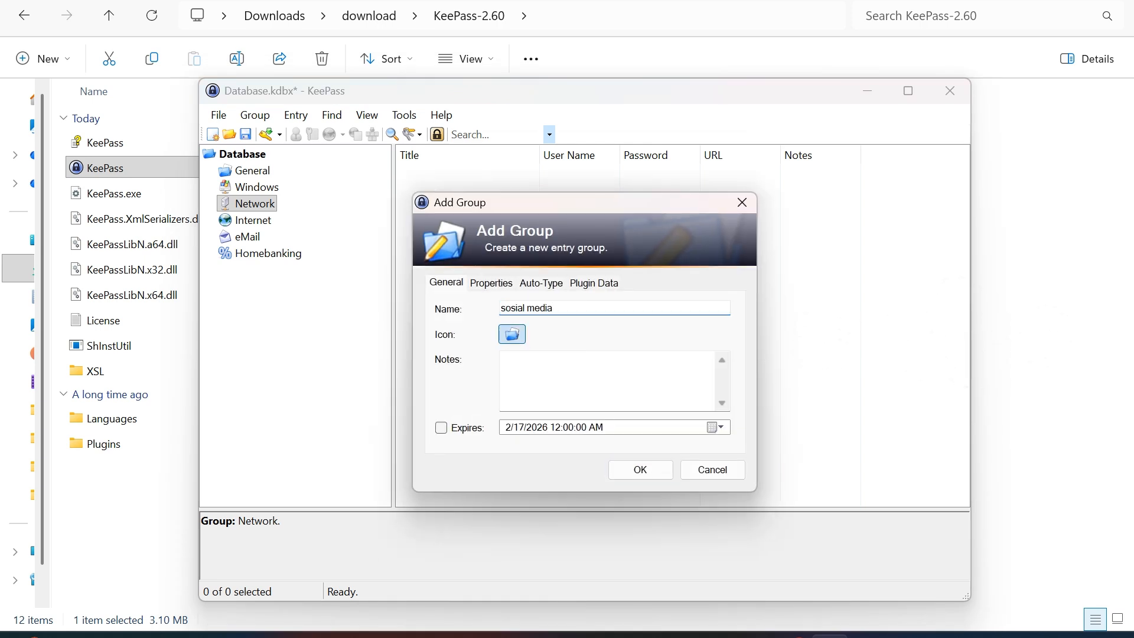
key(space)
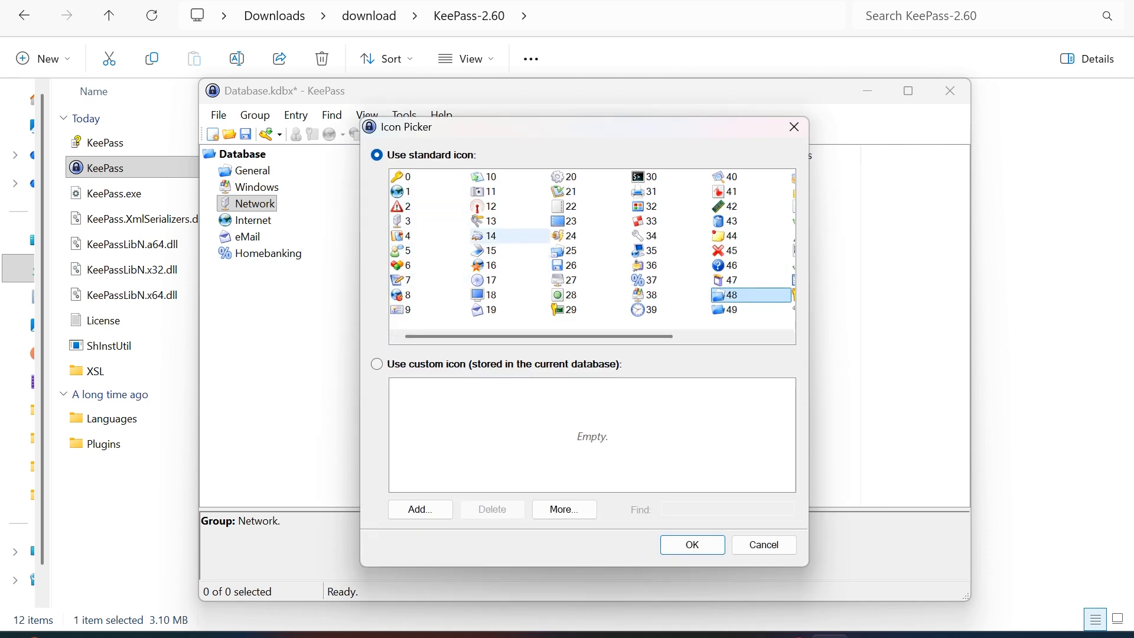
click(408, 191)
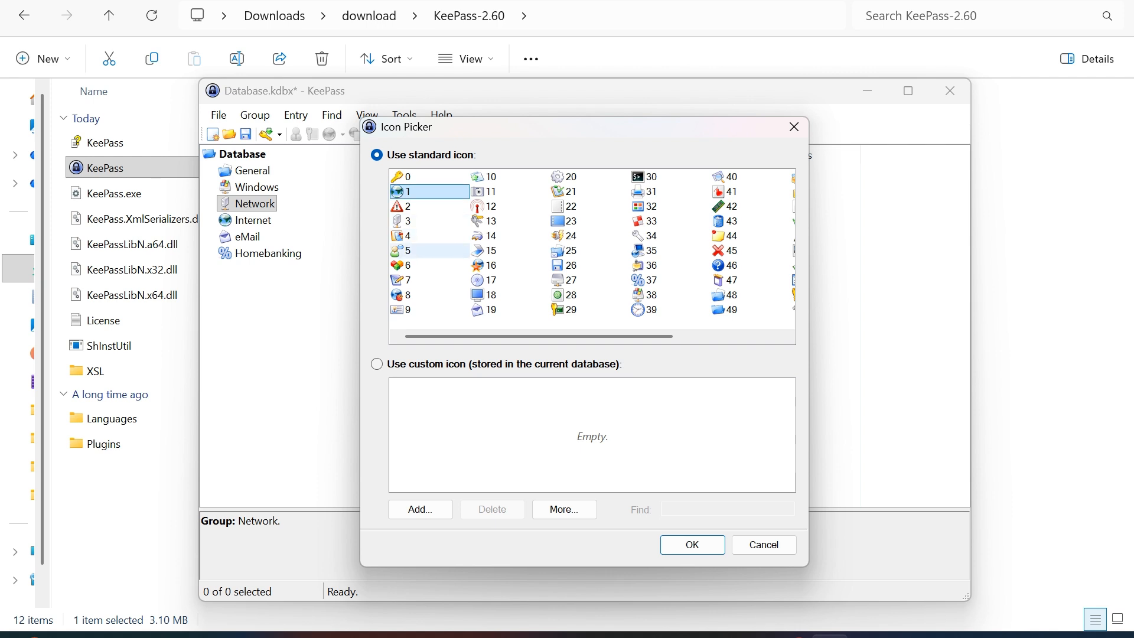
click(407, 250)
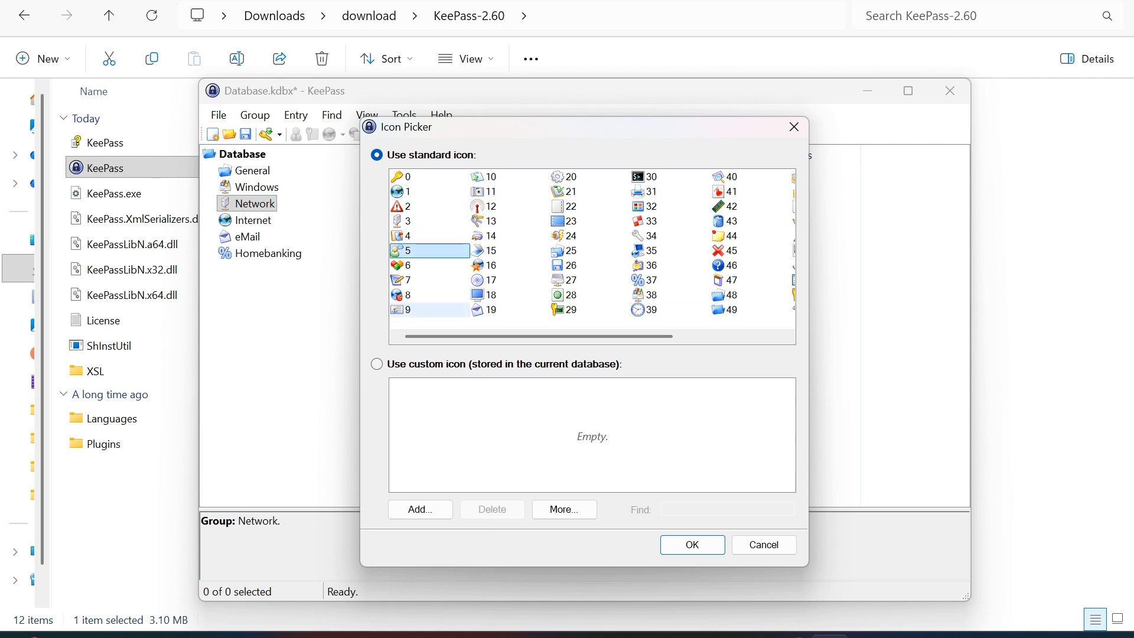
click(692, 545)
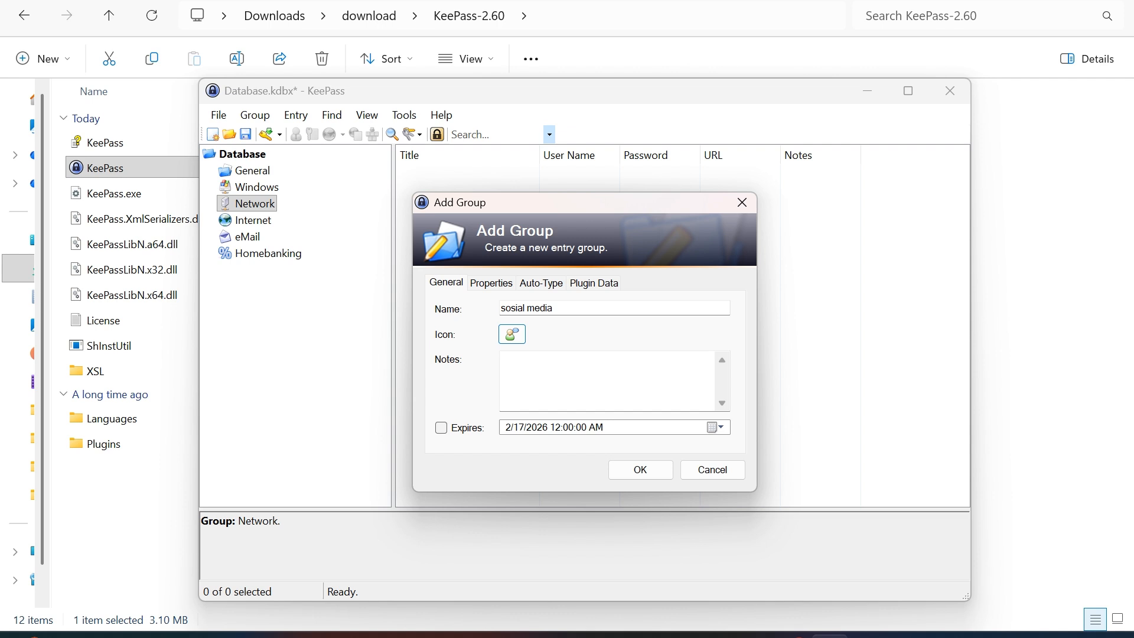
click(640, 469)
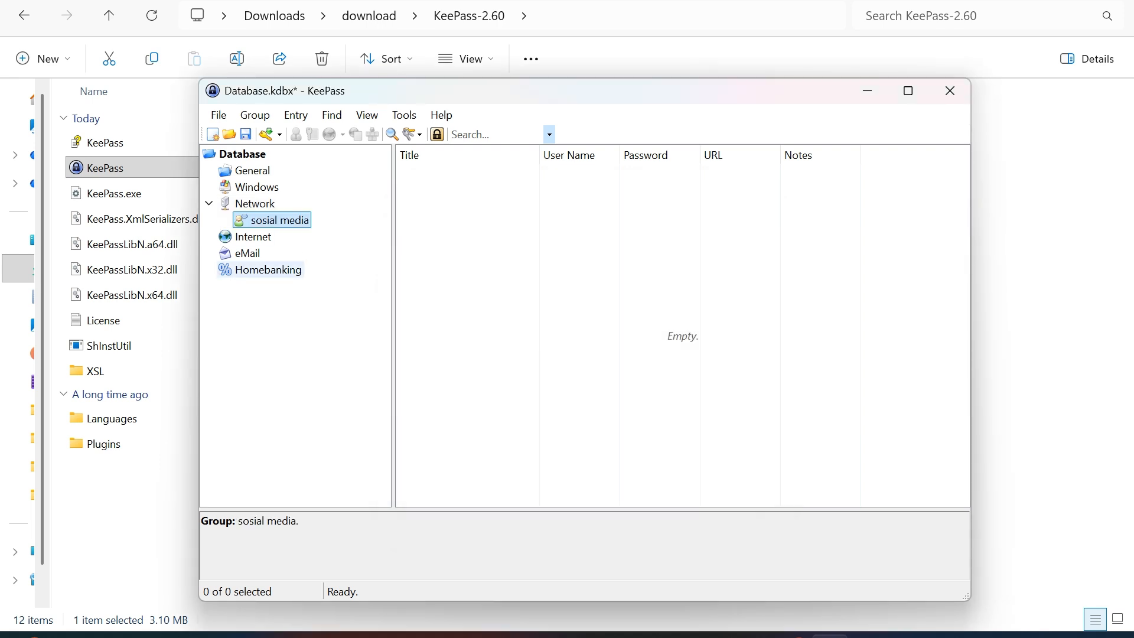
click(255, 203)
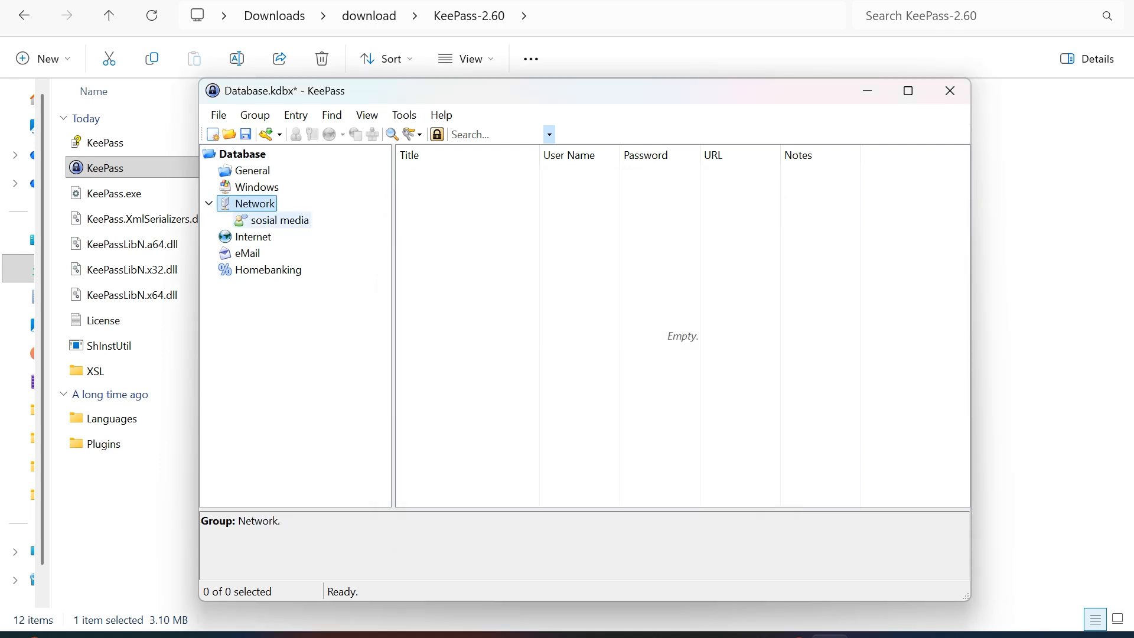
drag(254, 203, 242, 153)
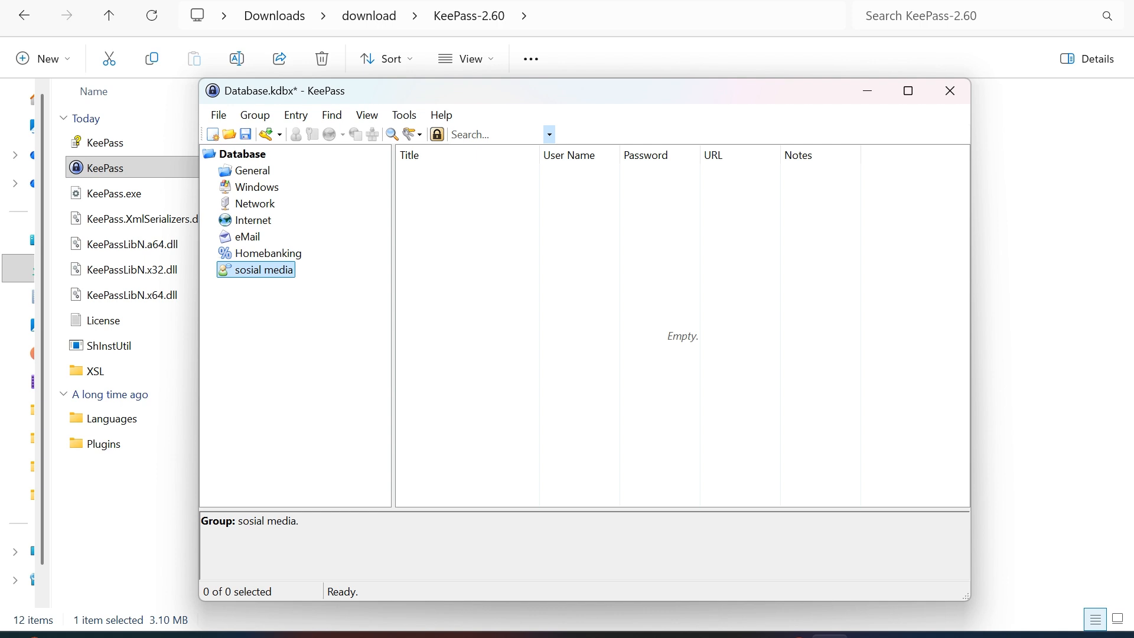
Add a new entry titled 'sosial media 1' with its user name.
click(295, 115)
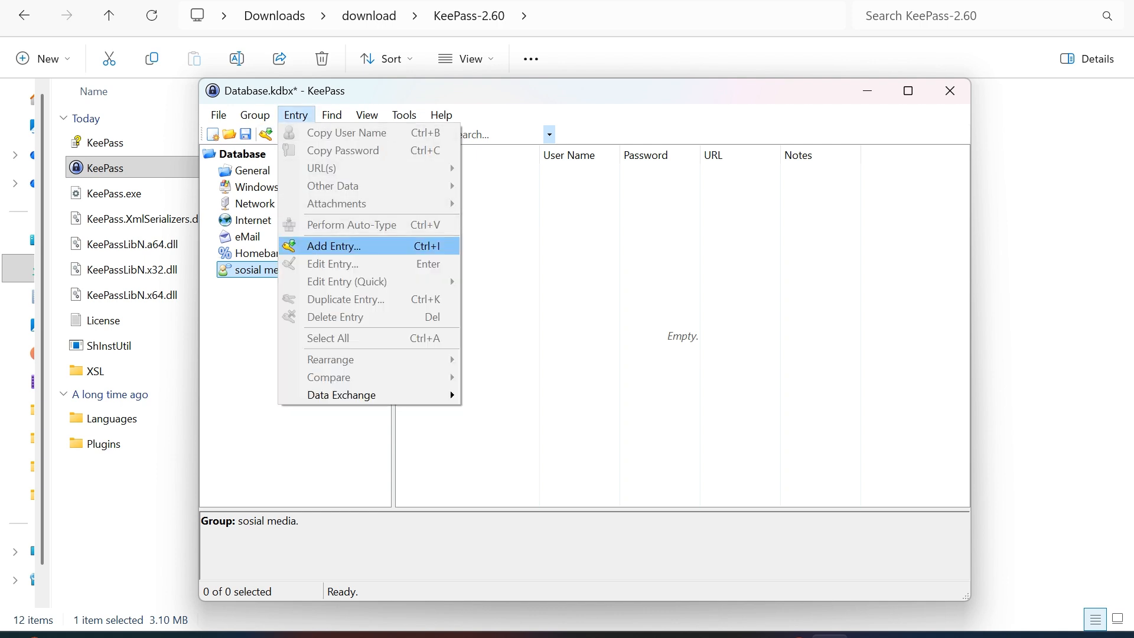
key(Return)
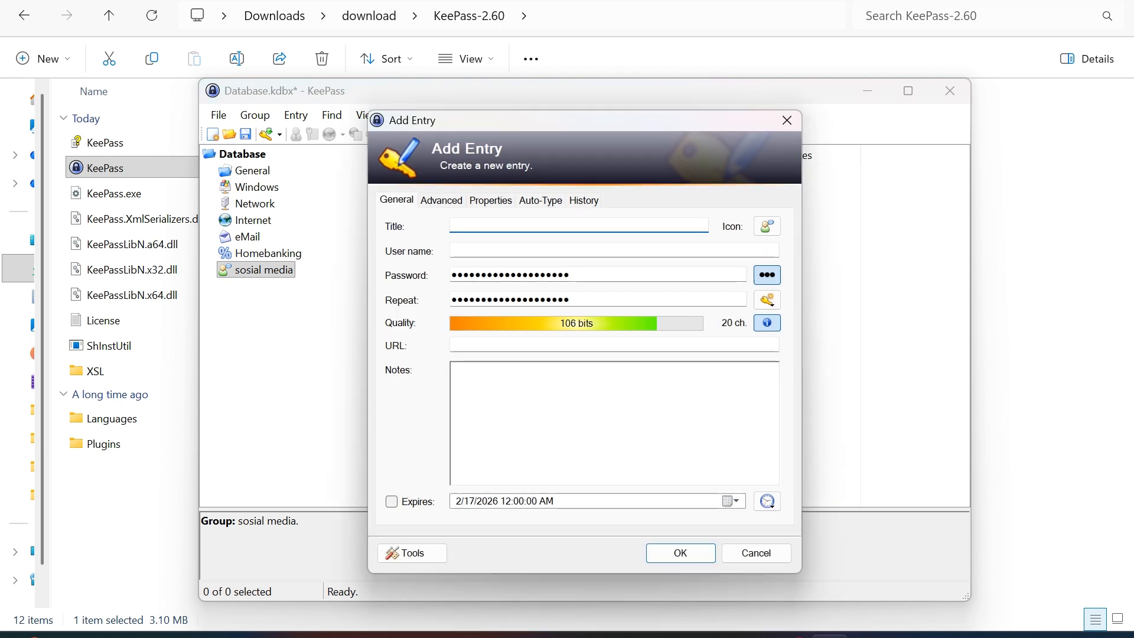
click(532, 250)
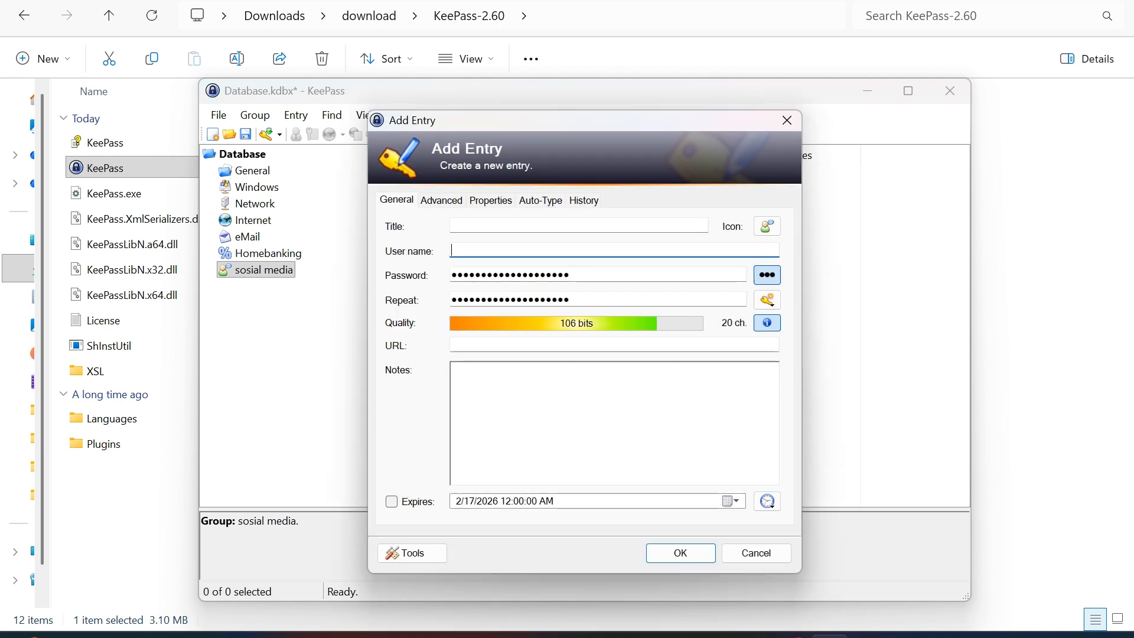
text(namasaya)
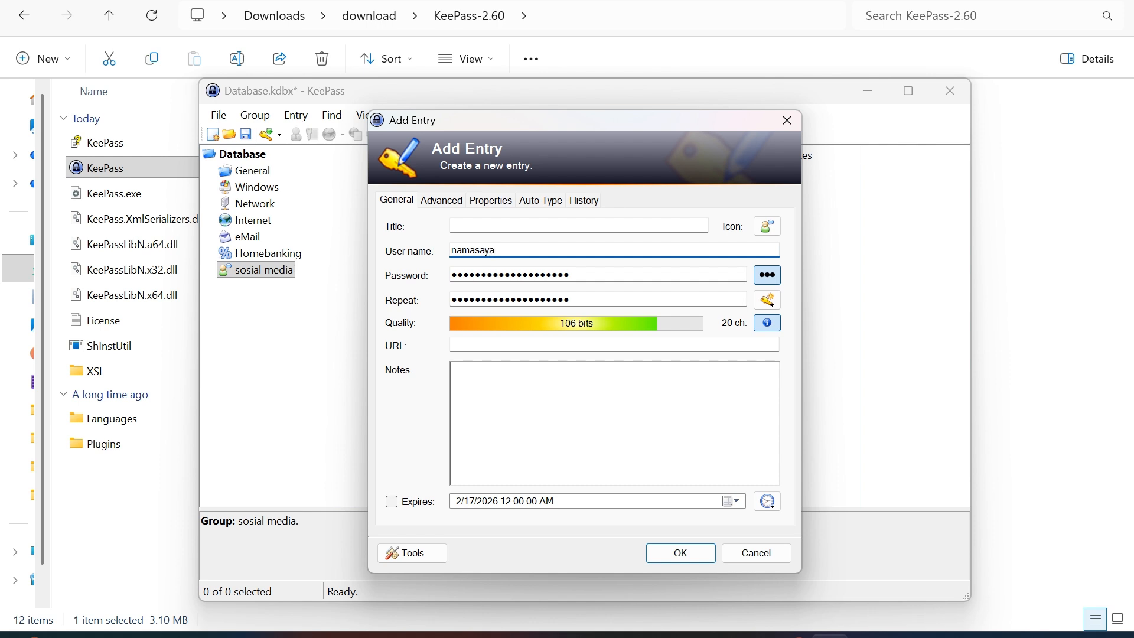
click(578, 225)
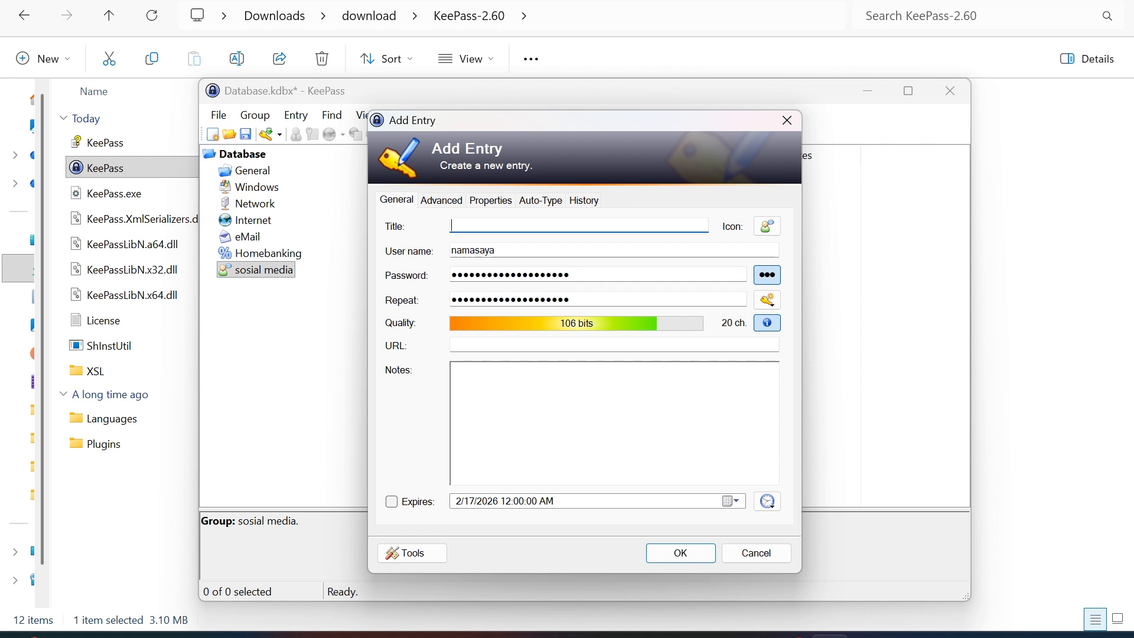
text(sosial media)
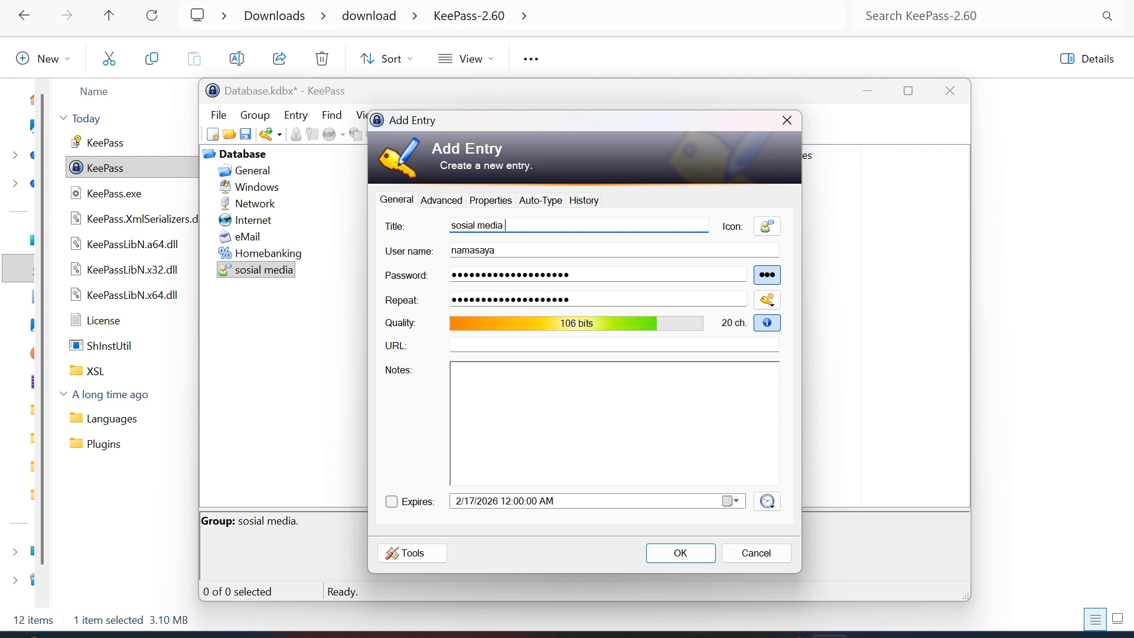
text( 1)
Replace the generated password with a custom 8-character password, then show the localhost login tab.
key(ctrl+h)
key(BackSpace)
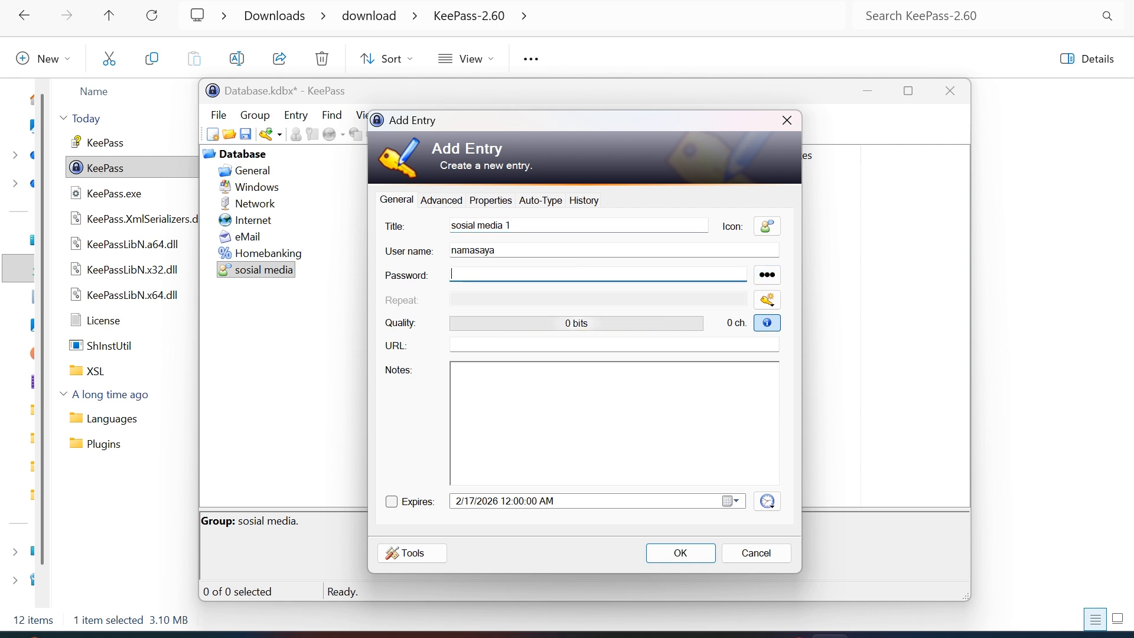
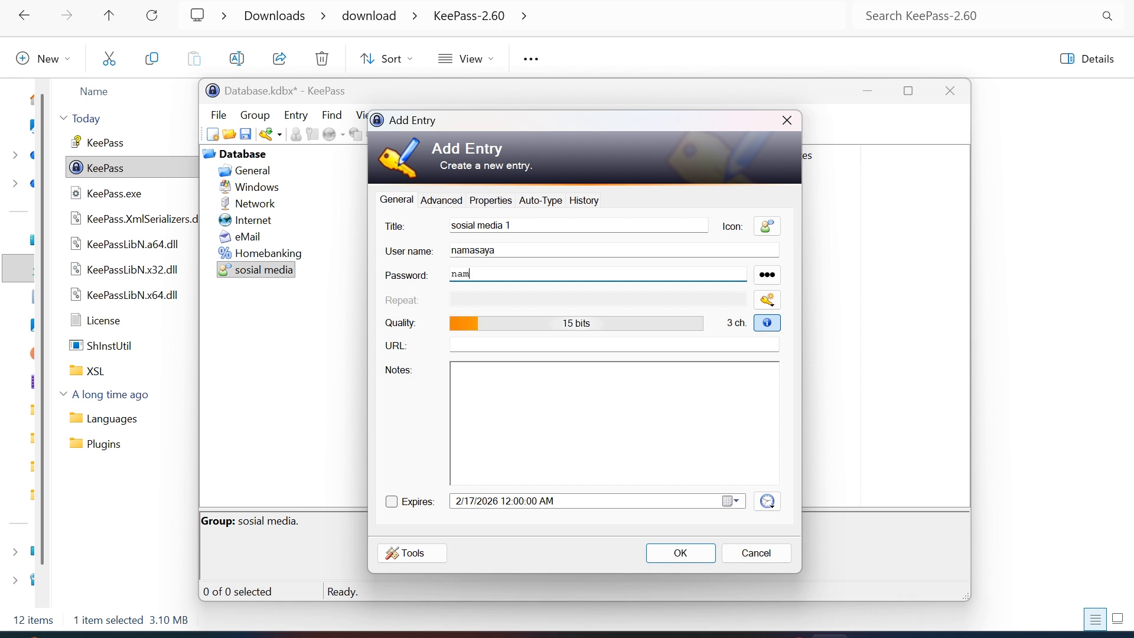
click(768, 275)
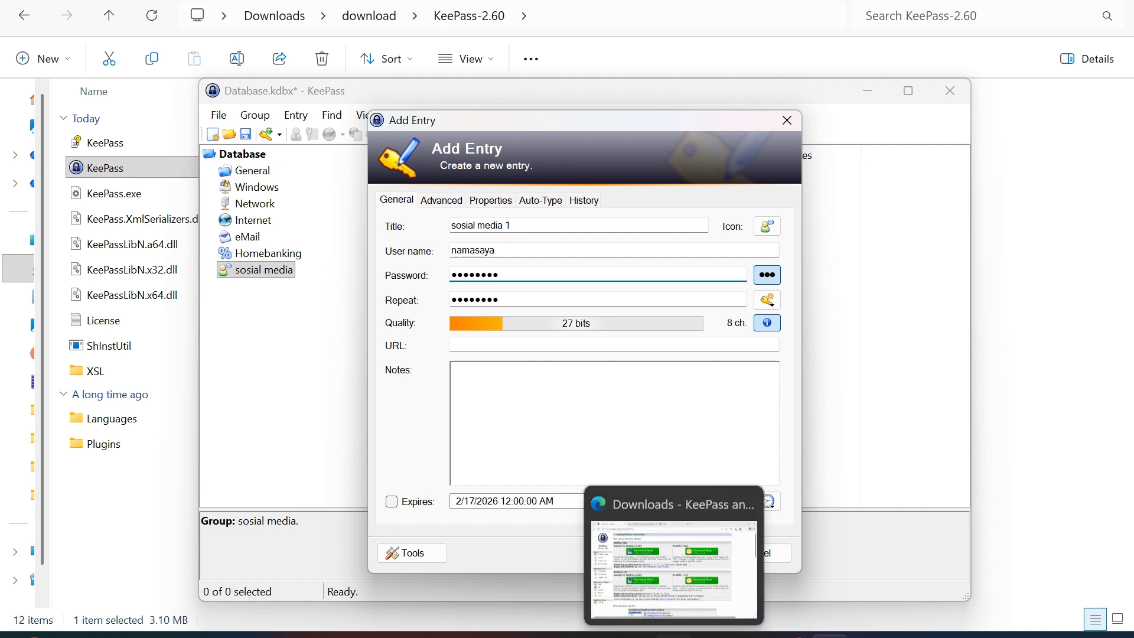
click(674, 635)
key(ctrl+Tab)
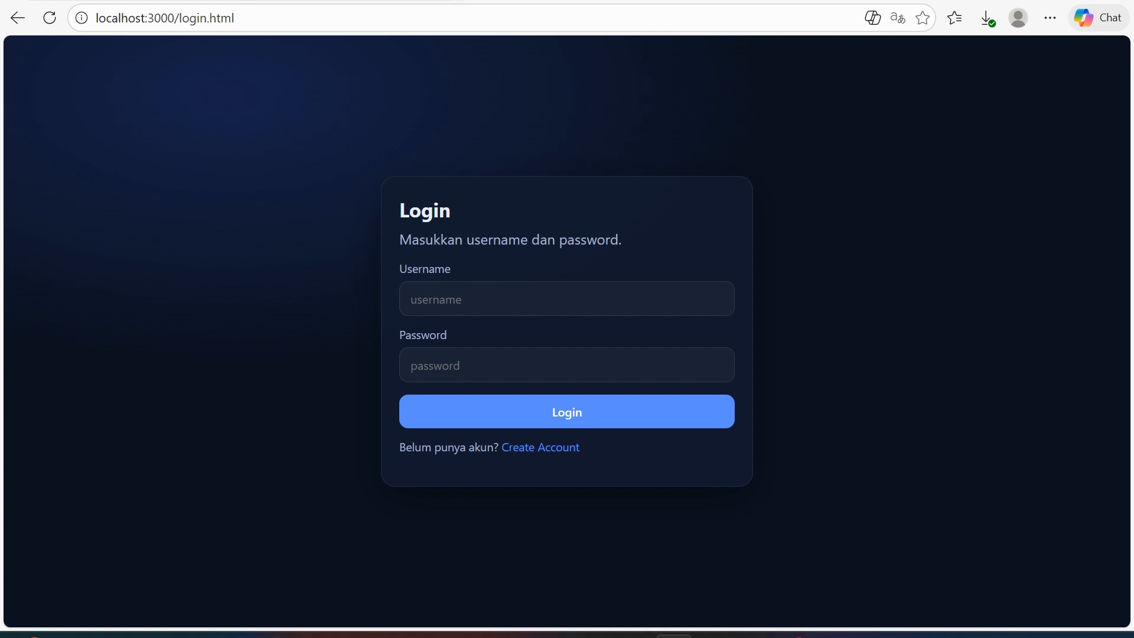
Return to the unfinished entry, save 'sosial media 1', and reveal the browser login page.
mouse_move(830, 636)
click(830, 555)
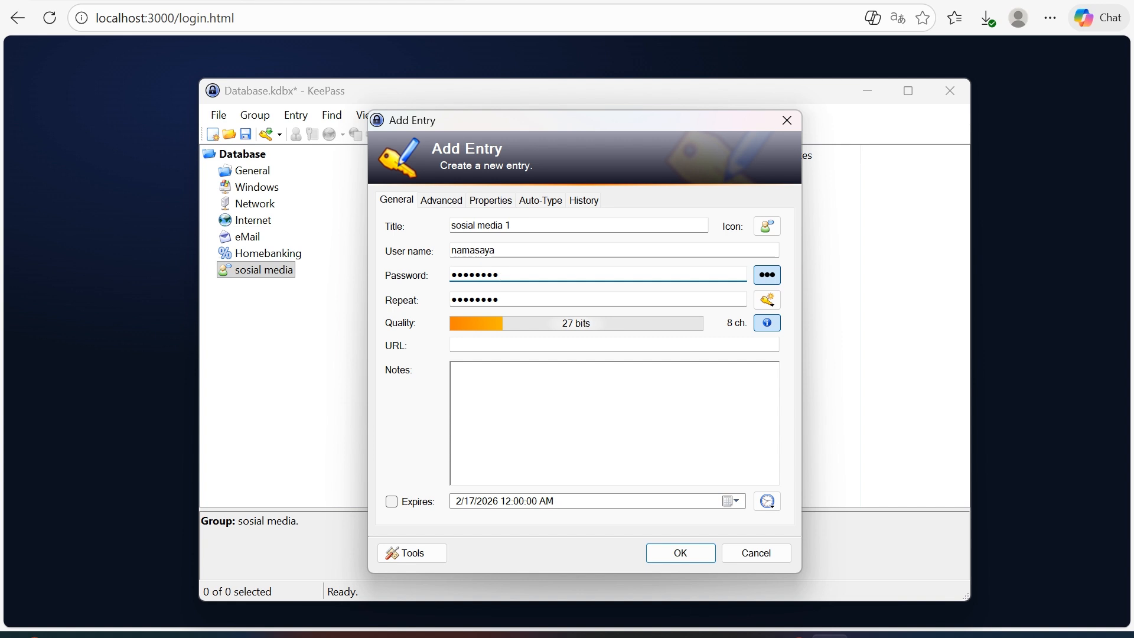
click(614, 345)
click(452, 369)
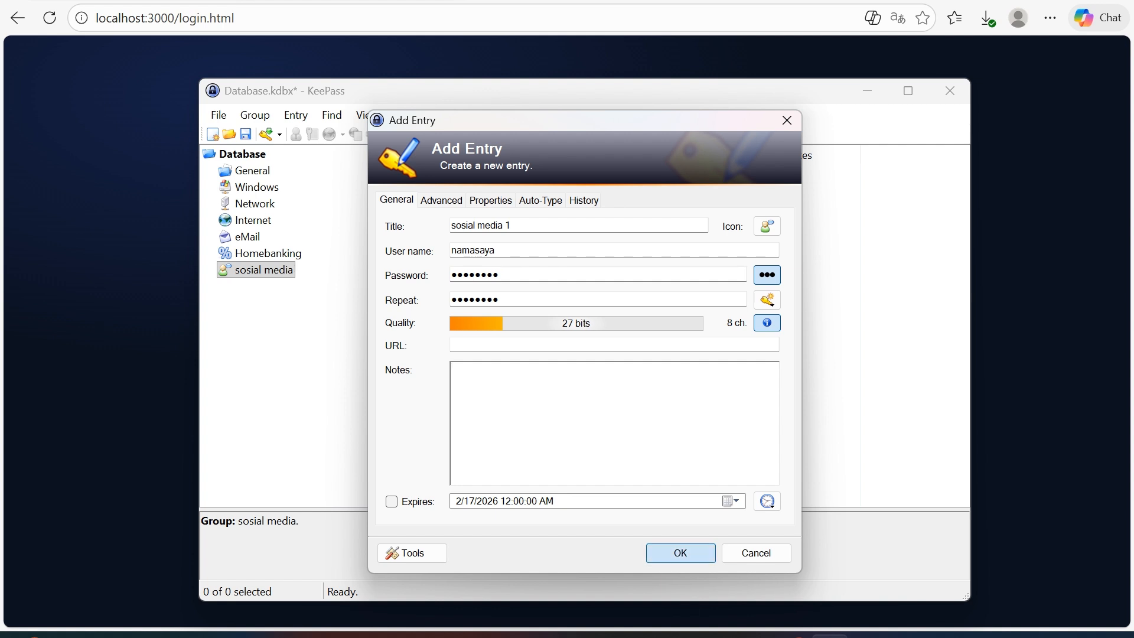
click(680, 552)
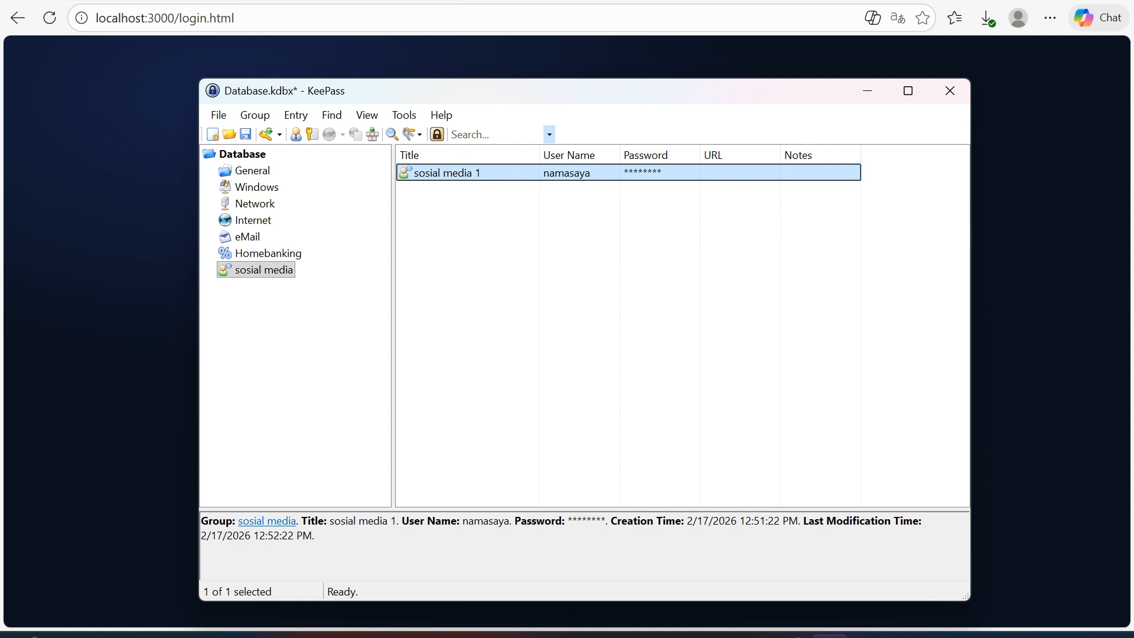
key(alt+Tab)
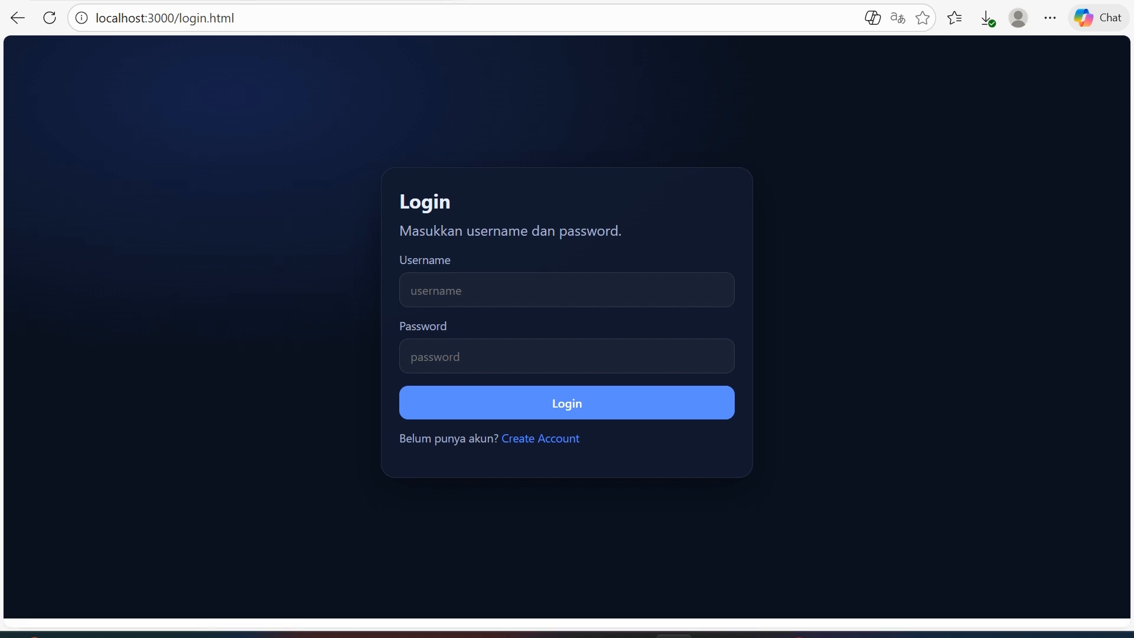
Auto-type the 'sosial media 1' login into the localhost form, then log out.
click(430, 295)
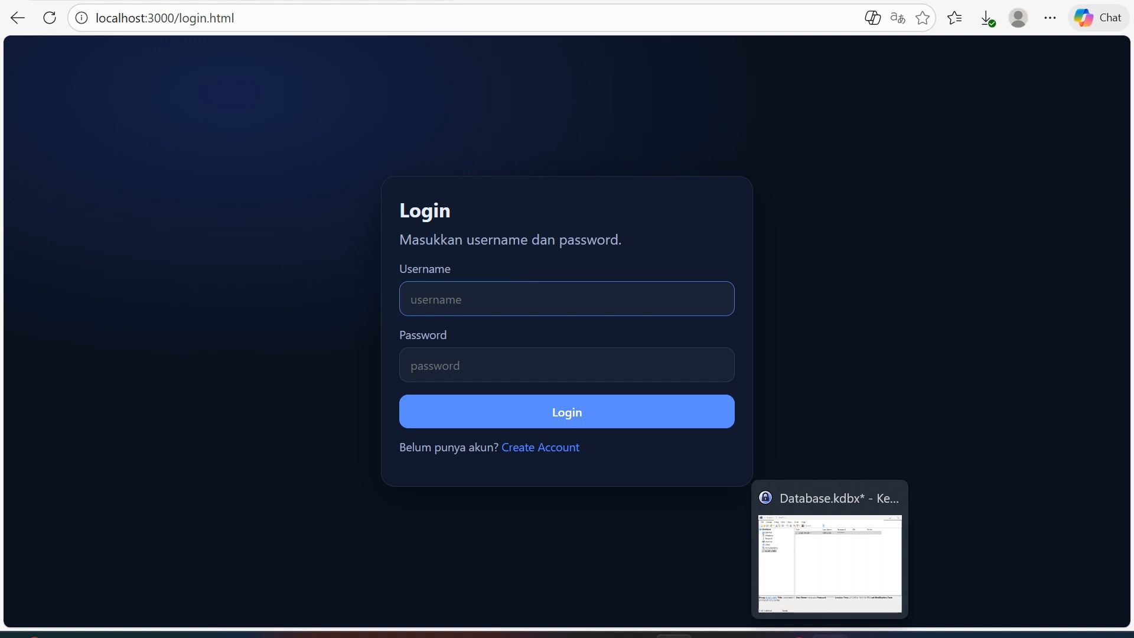
click(830, 636)
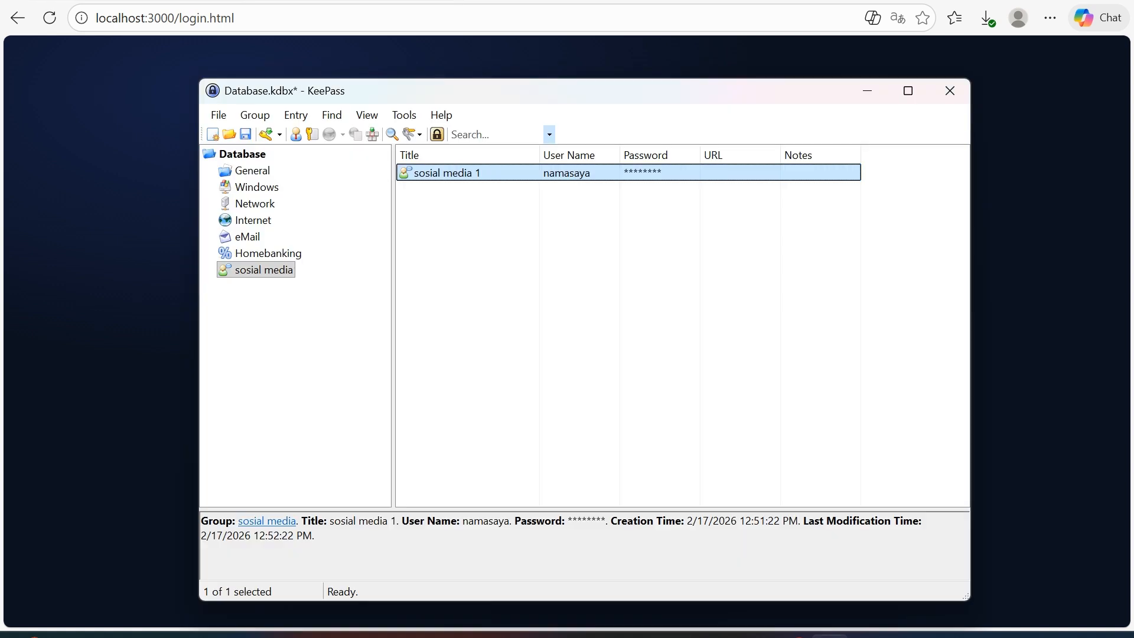
right_click(461, 170)
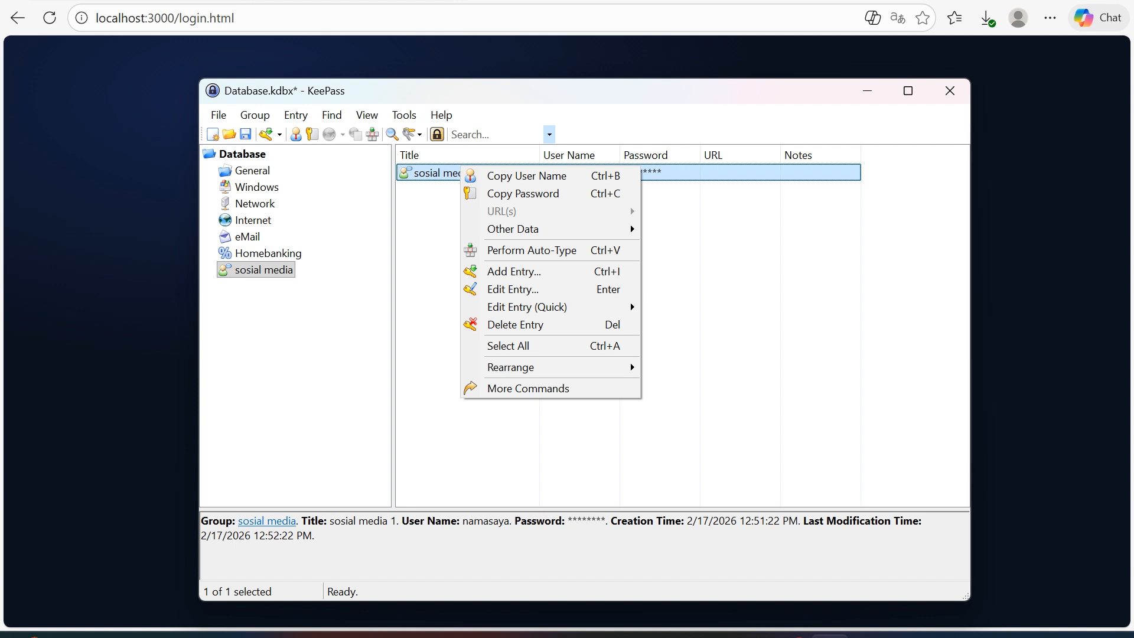
click(440, 237)
right_click(501, 171)
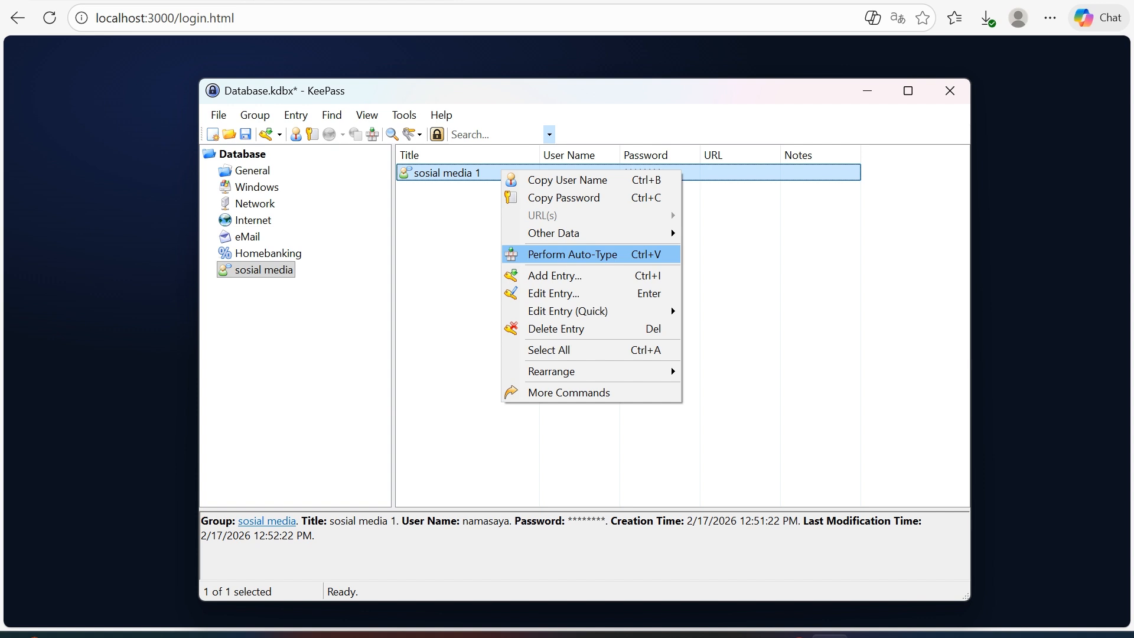
click(572, 255)
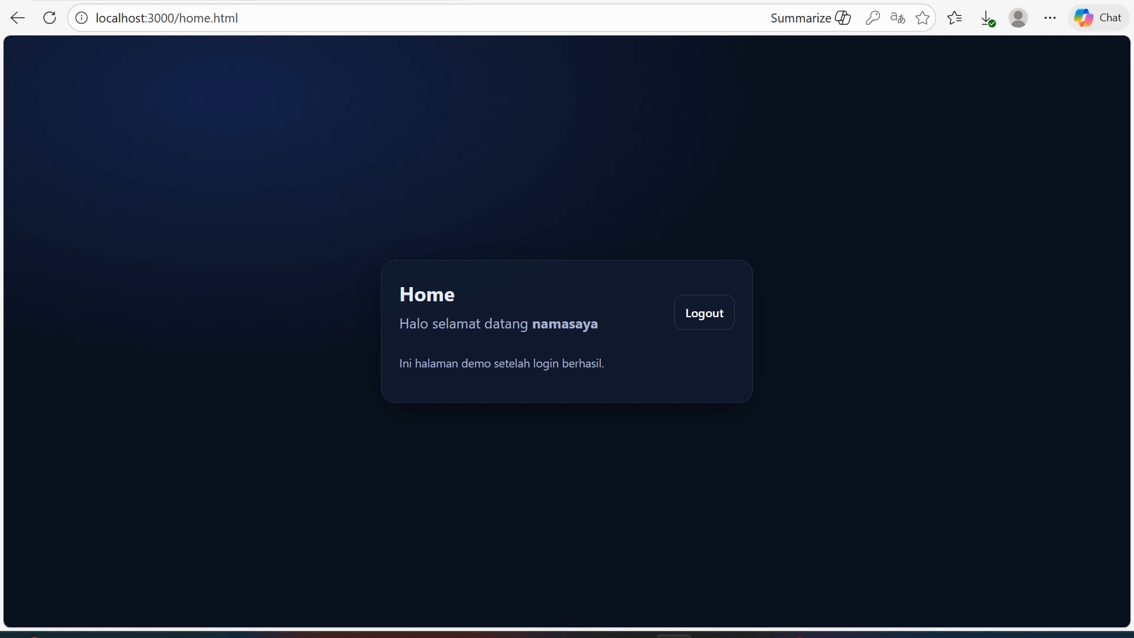
click(704, 312)
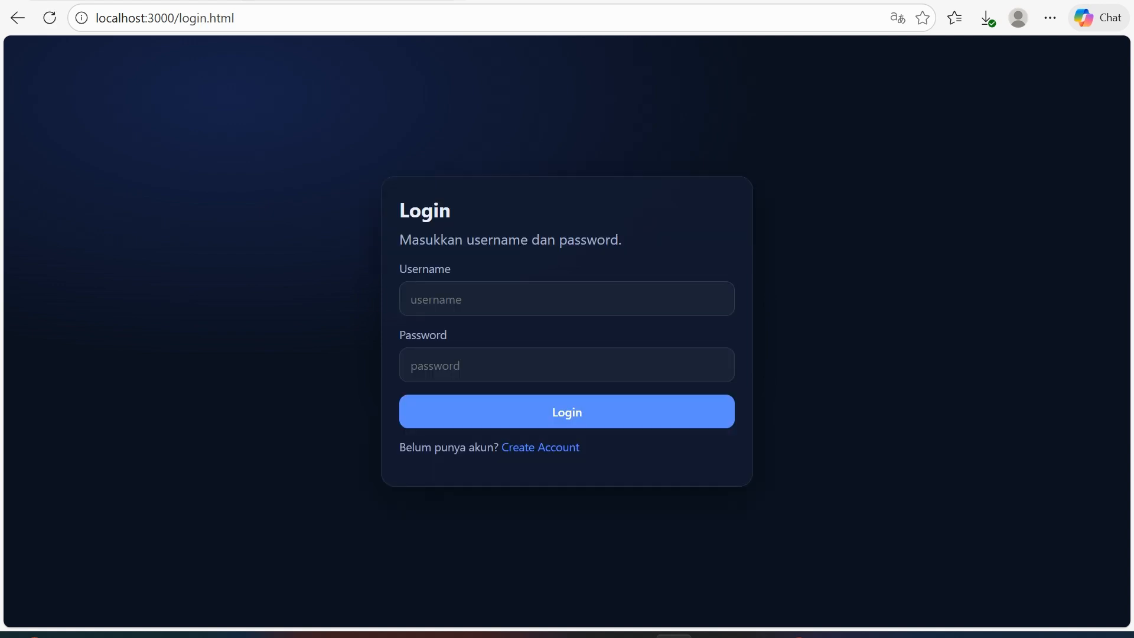
Save Database.kdbx with File > Save and again with Ctrl+S.
click(830, 636)
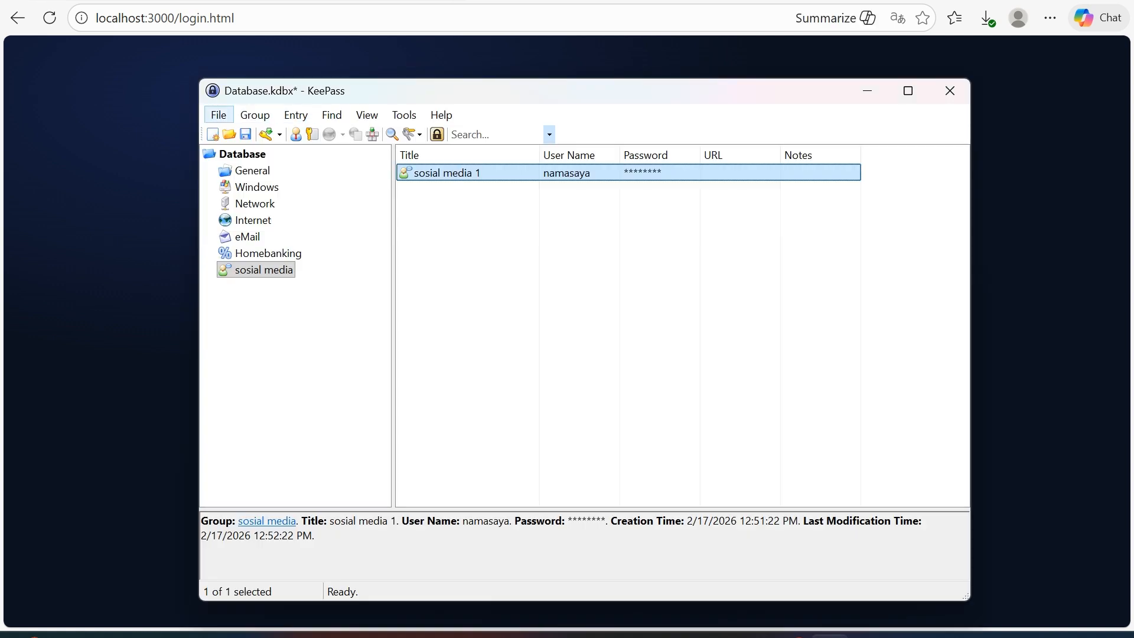
click(219, 114)
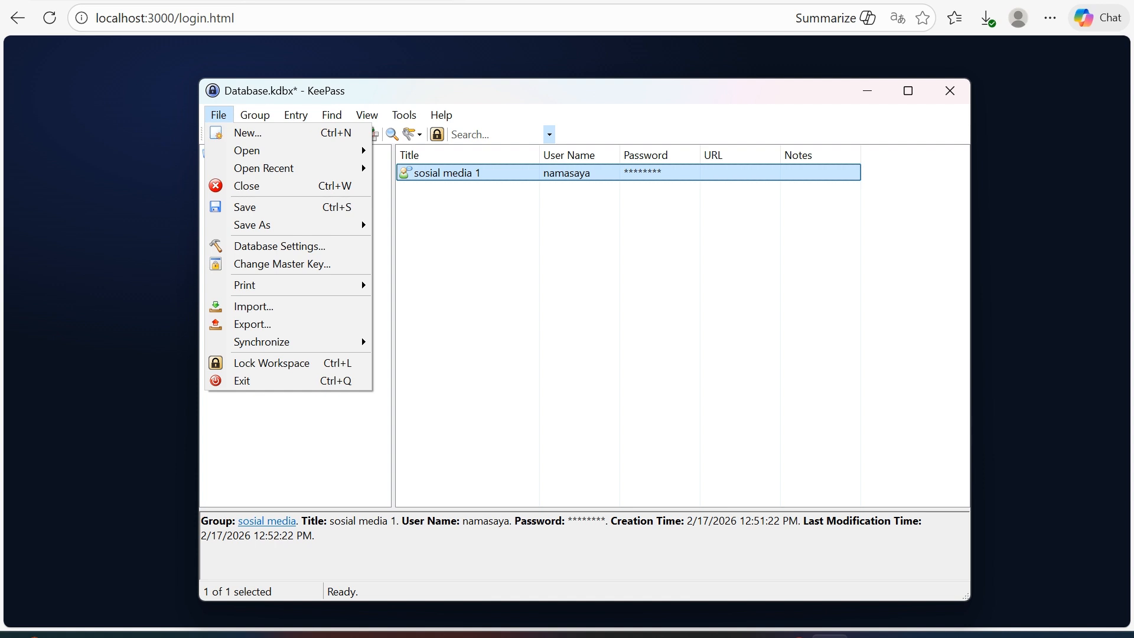
click(244, 207)
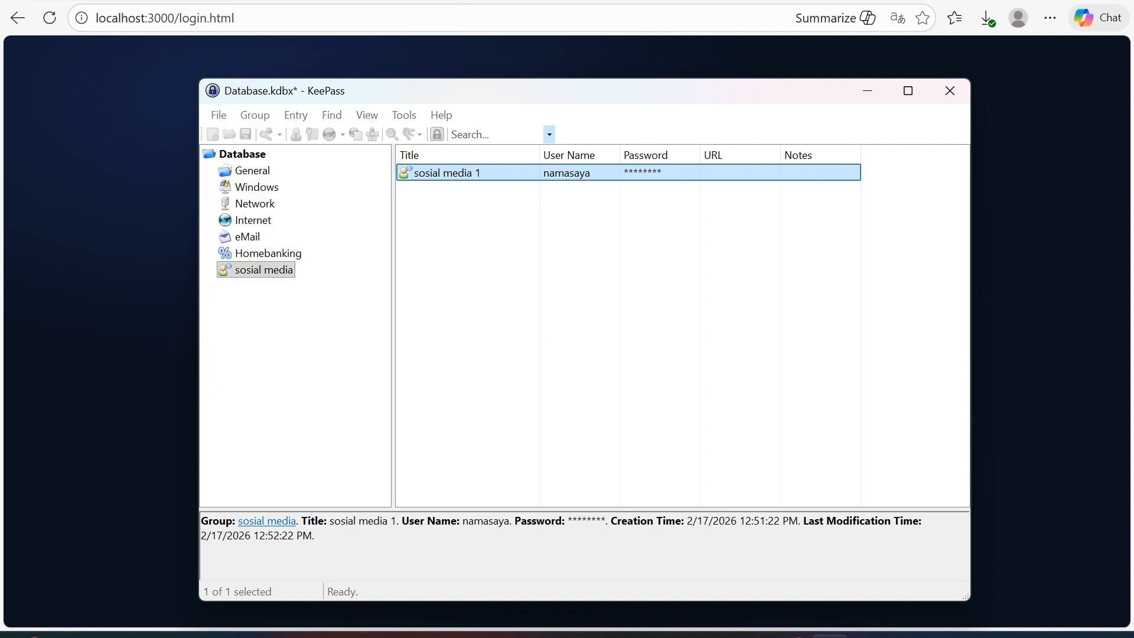
click(219, 115)
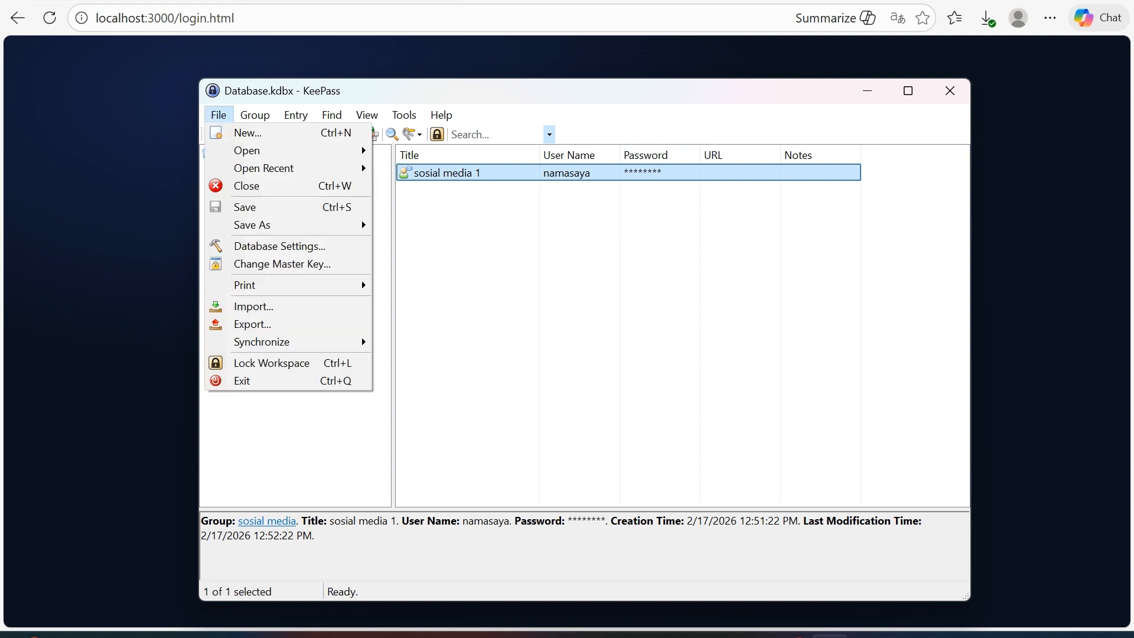
click(244, 208)
key(ctrl+s)
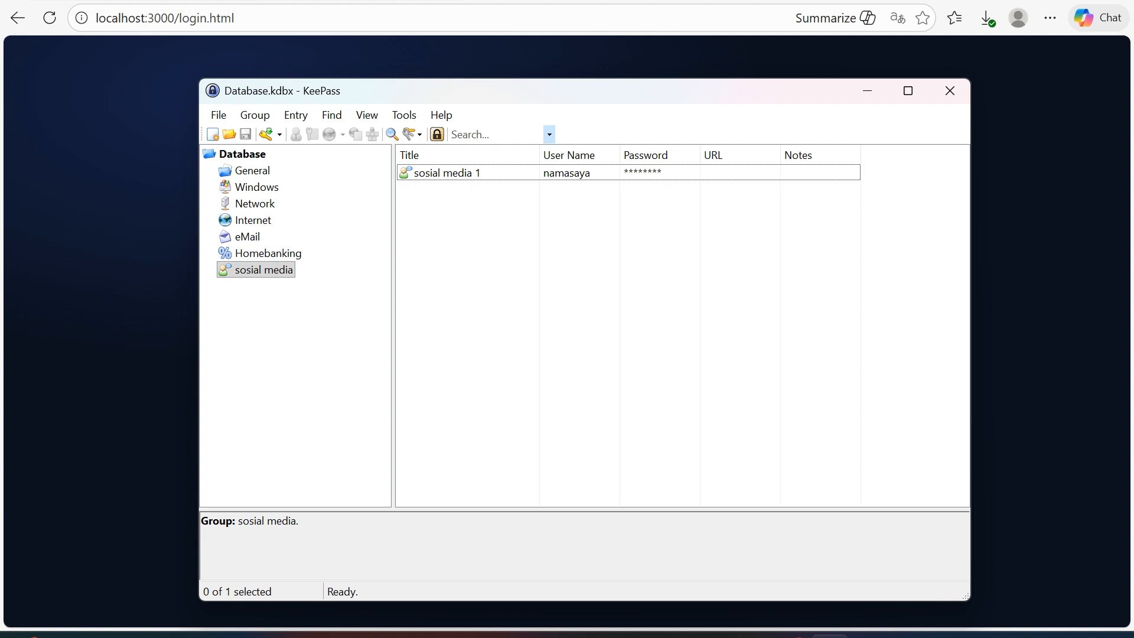
Start a second entry, reveal its password, and open the Password Generator.
click(295, 114)
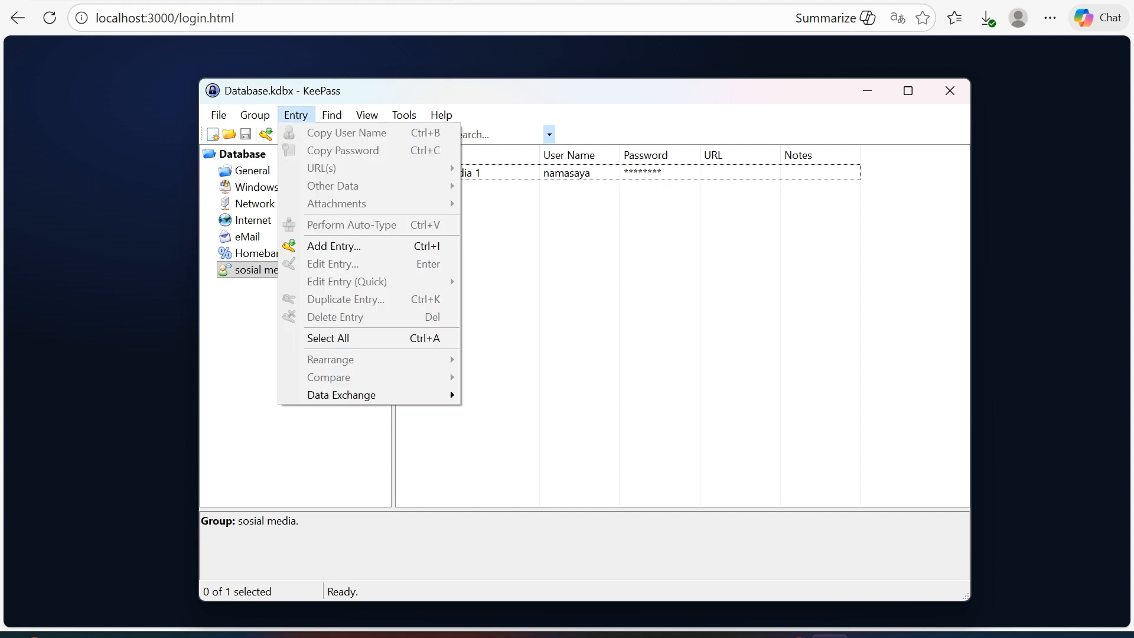
click(334, 245)
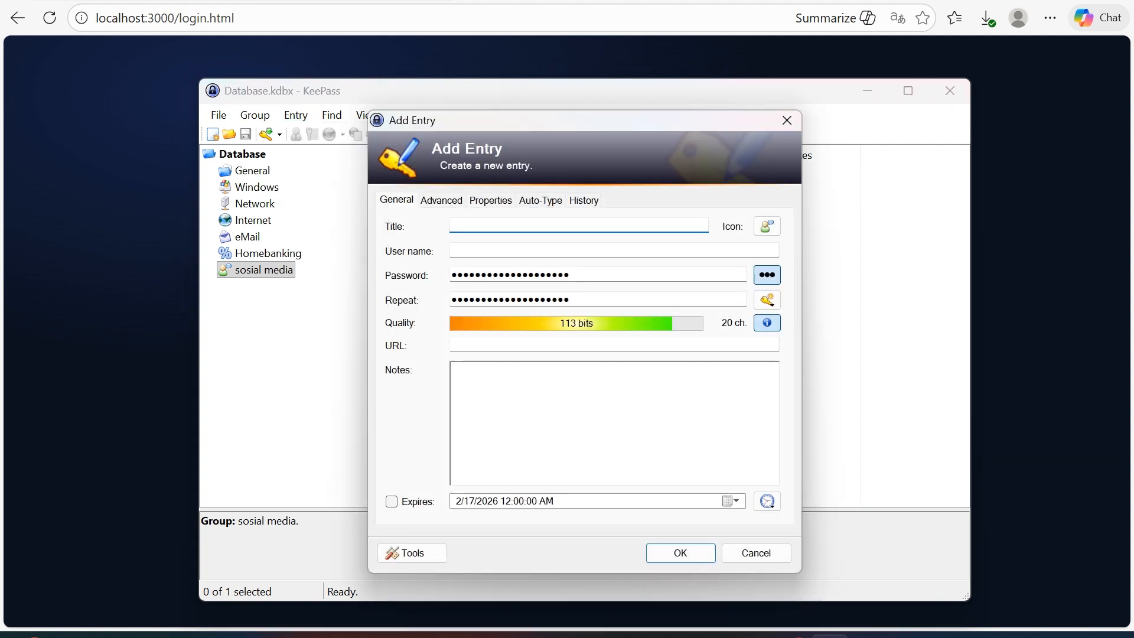
key(ctrl+h)
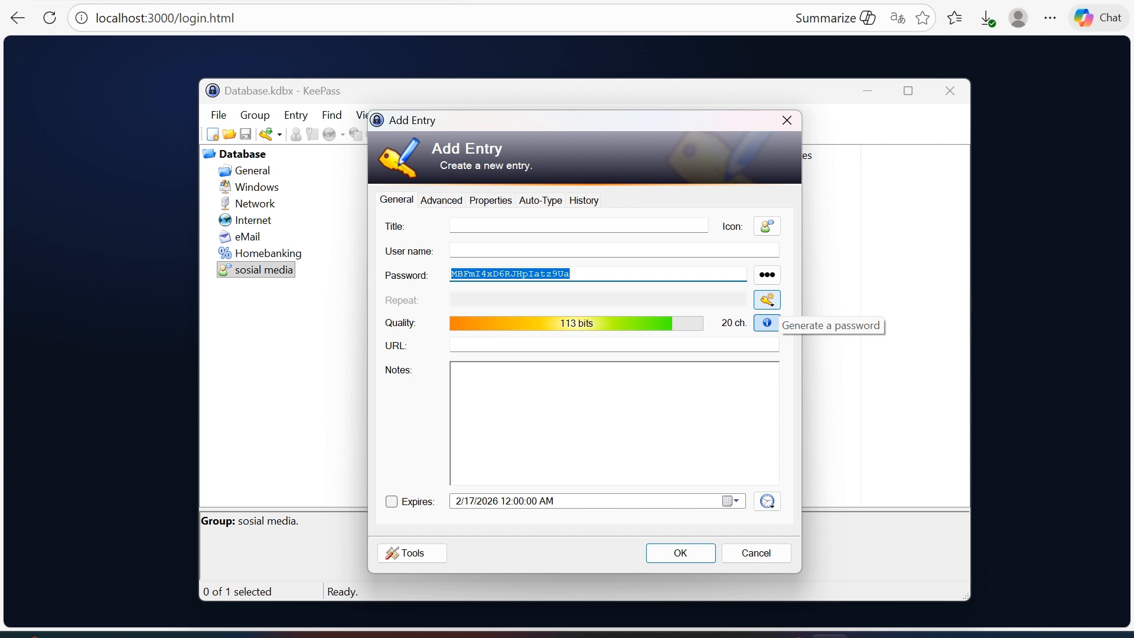
click(766, 299)
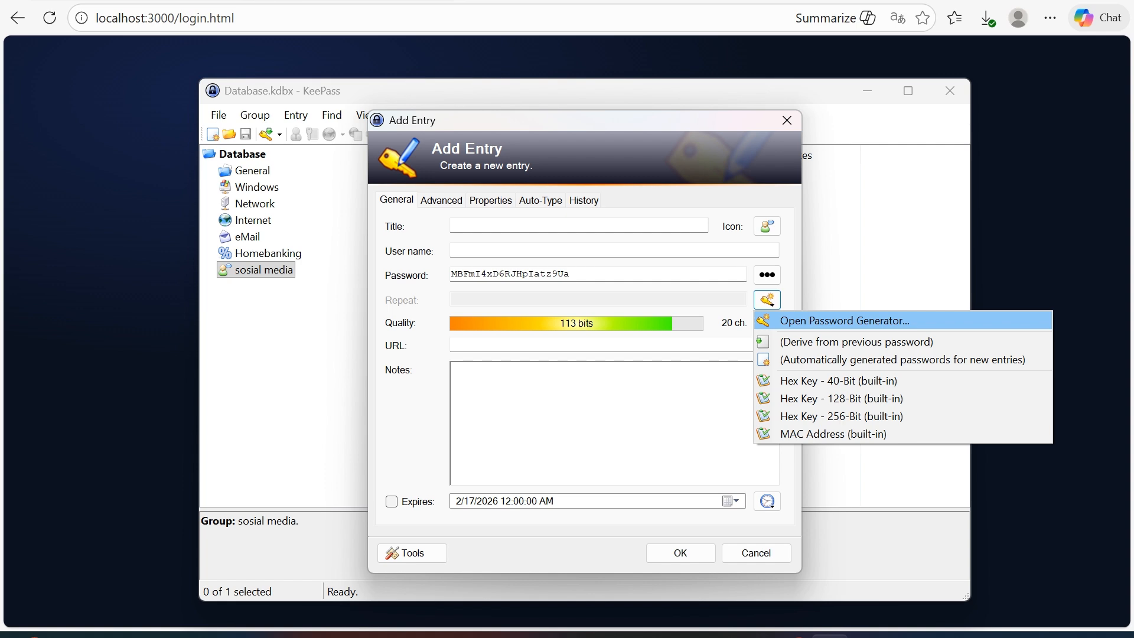
key(Return)
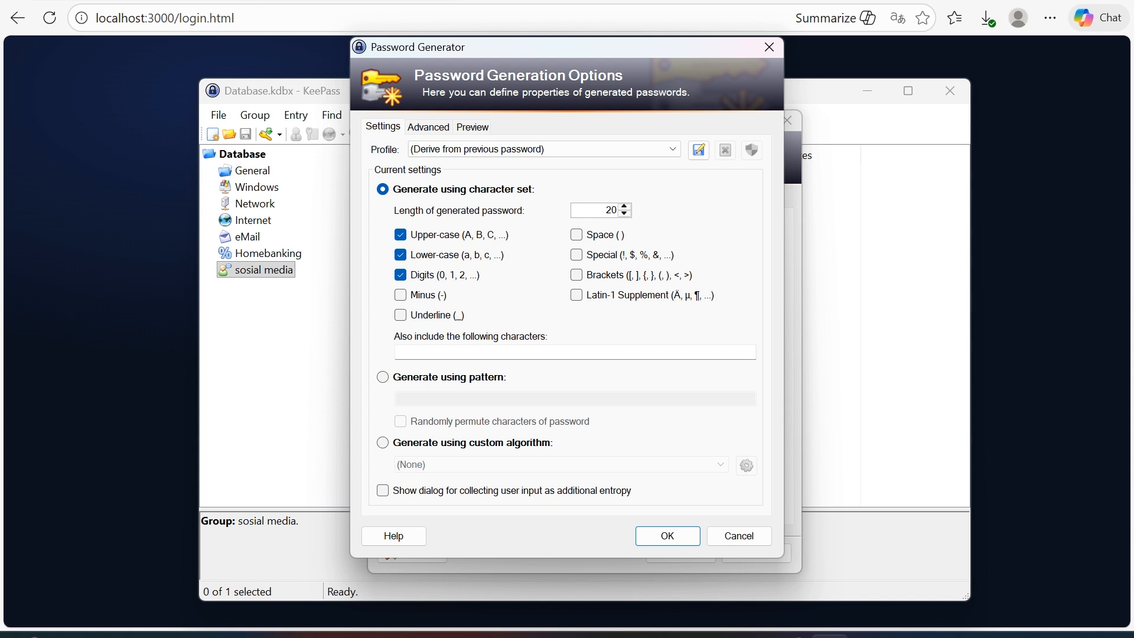
Generate a 15-character password that includes underscores and accept it into the entry.
drag(613, 211, 607, 210)
text(1)
key(Delete)
text(5)
click(401, 315)
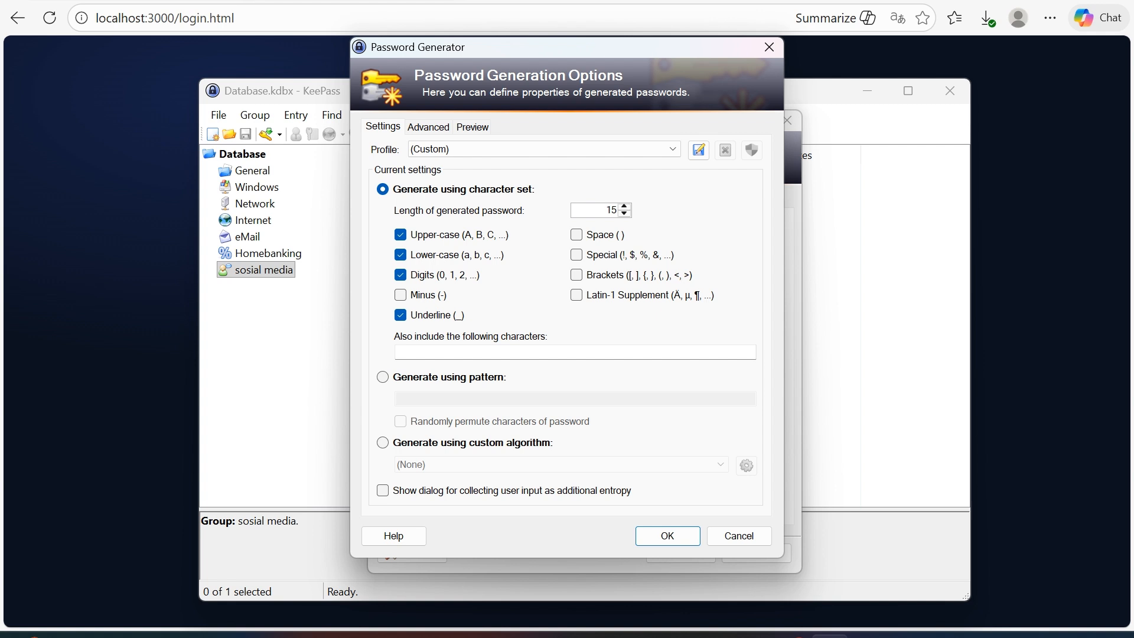
click(397, 351)
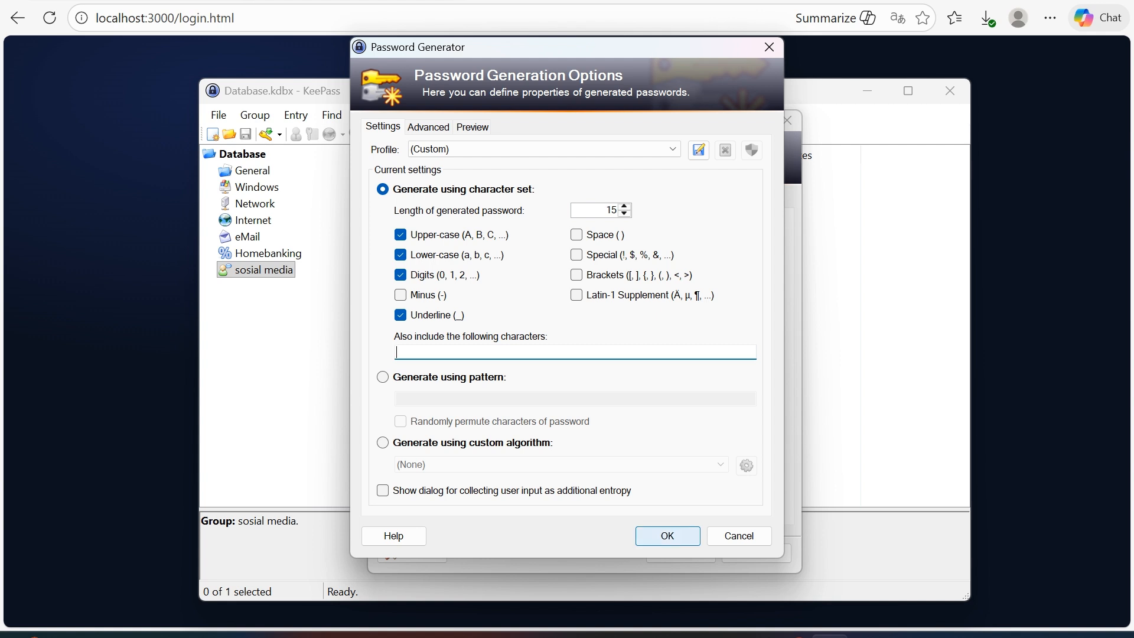
click(667, 536)
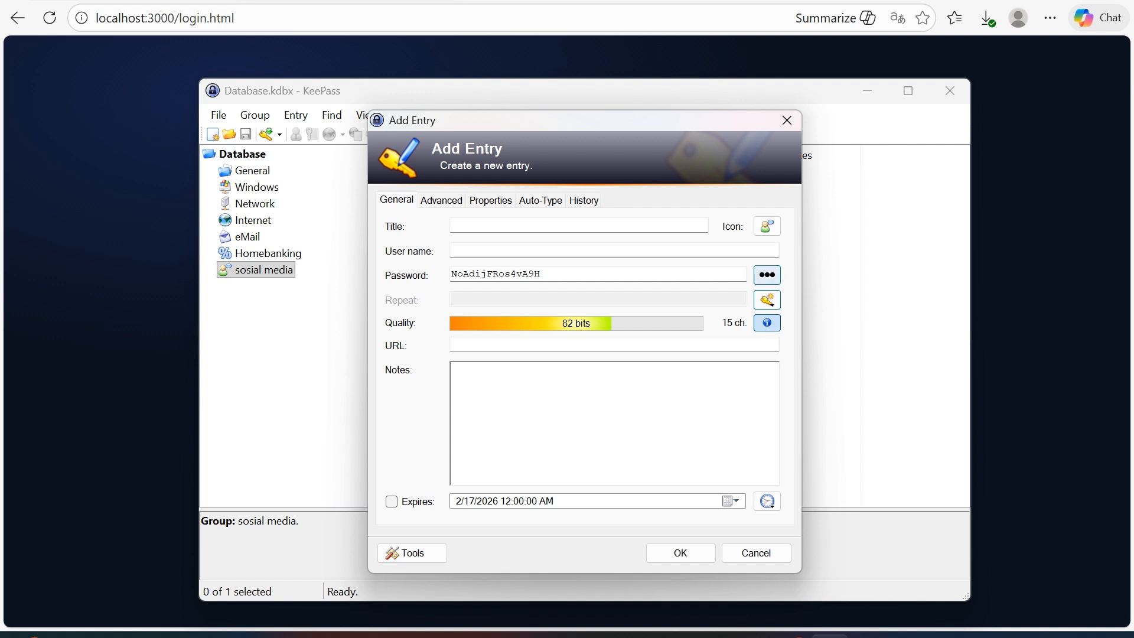
Enter the entry's user name and title it 'sosial media 2'.
click(766, 275)
click(767, 274)
click(767, 275)
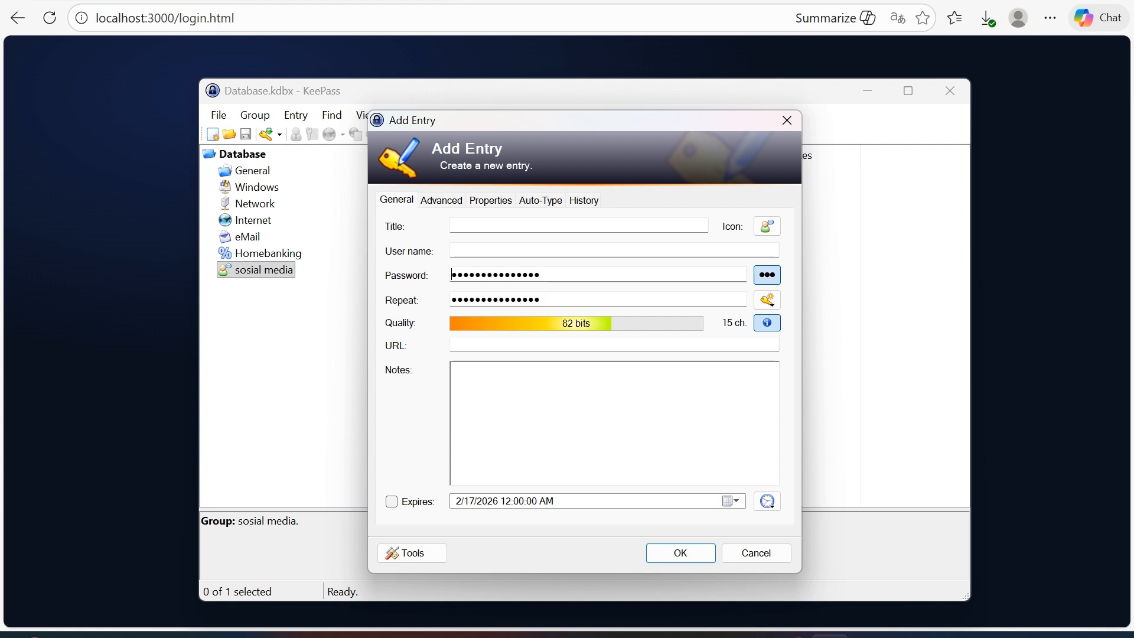
click(766, 275)
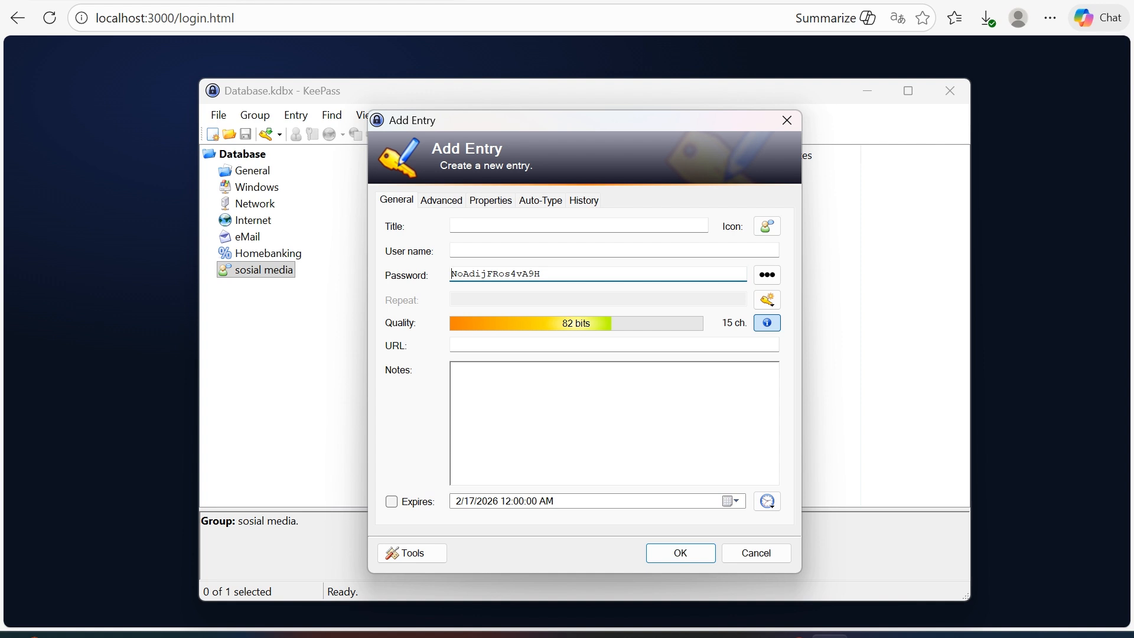
click(452, 249)
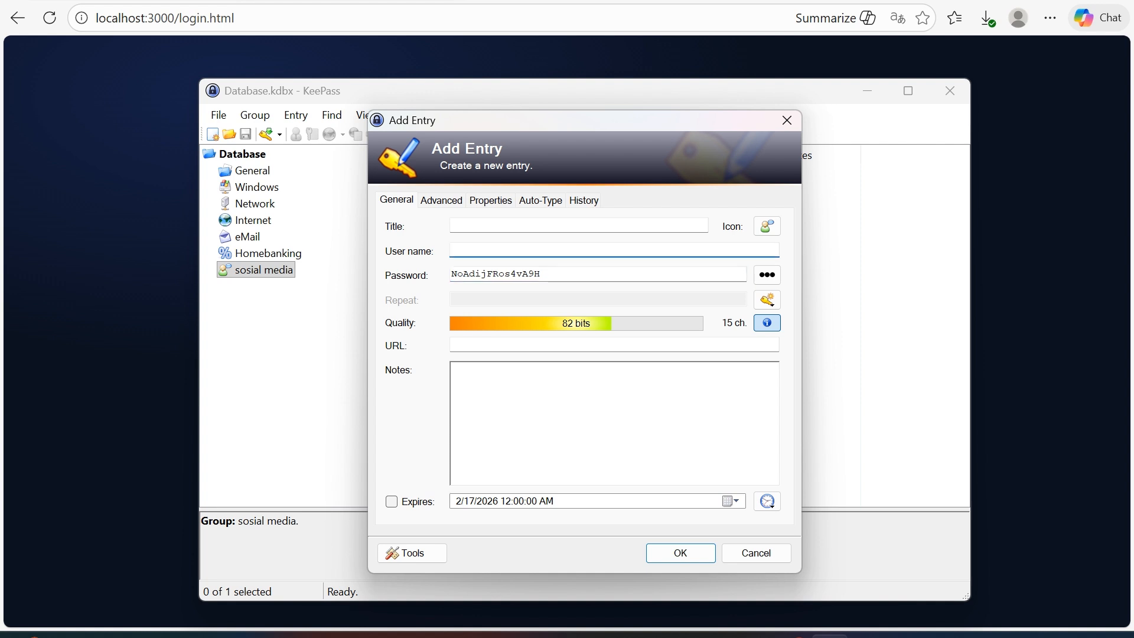
text(ferizco)
click(452, 225)
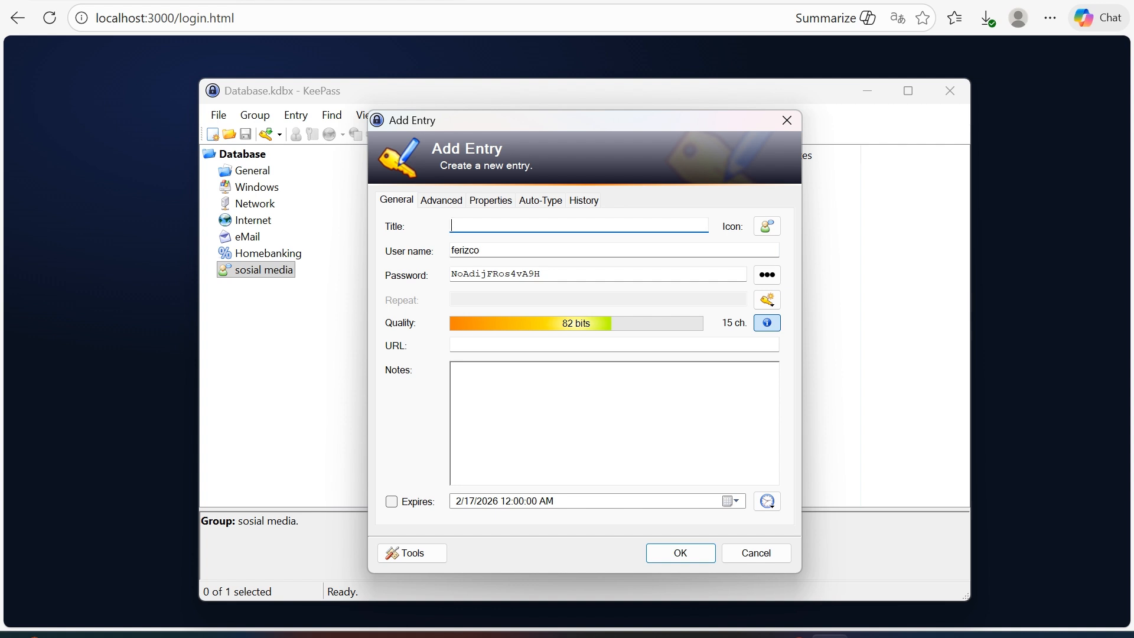
text(sosial media 2)
Select the generated password and switch to the browser login page.
click(541, 273)
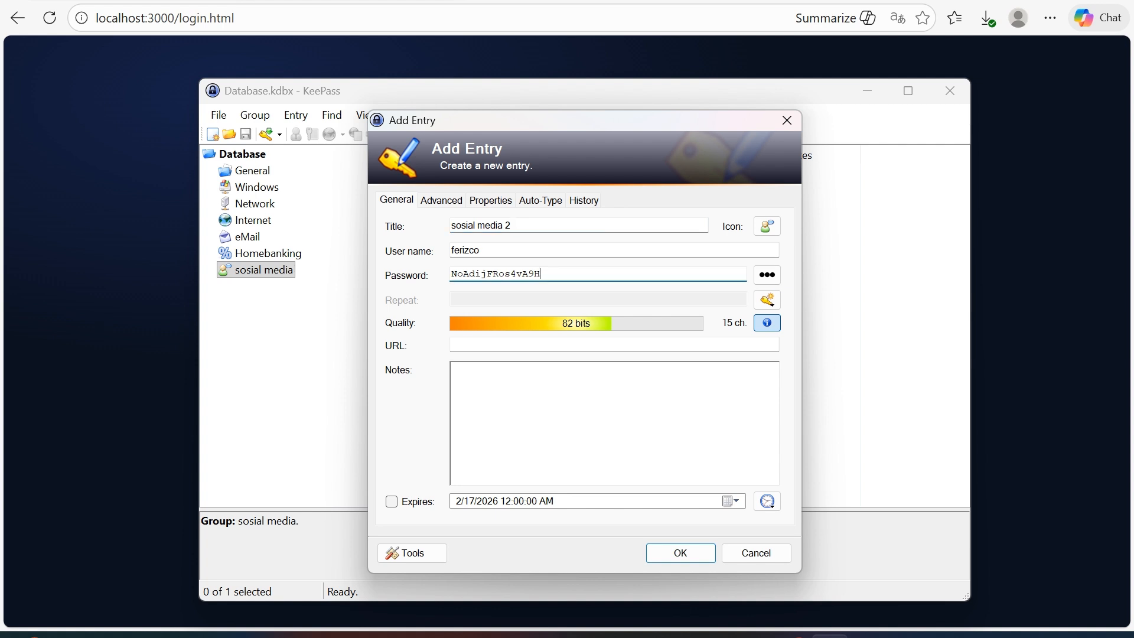
key(shift+Left)
key(shift+Left)
key(shift+Left)
key(shift+Left)
key(shift+Left)
key(shift+Left)
key(shift+Left)
key(shift+Left)
key(shift+Left)
key(shift+Left)
key(shift+Left)
key(shift+Left)
key(shift+Left)
key(shift+Left)
key(shift+Left)
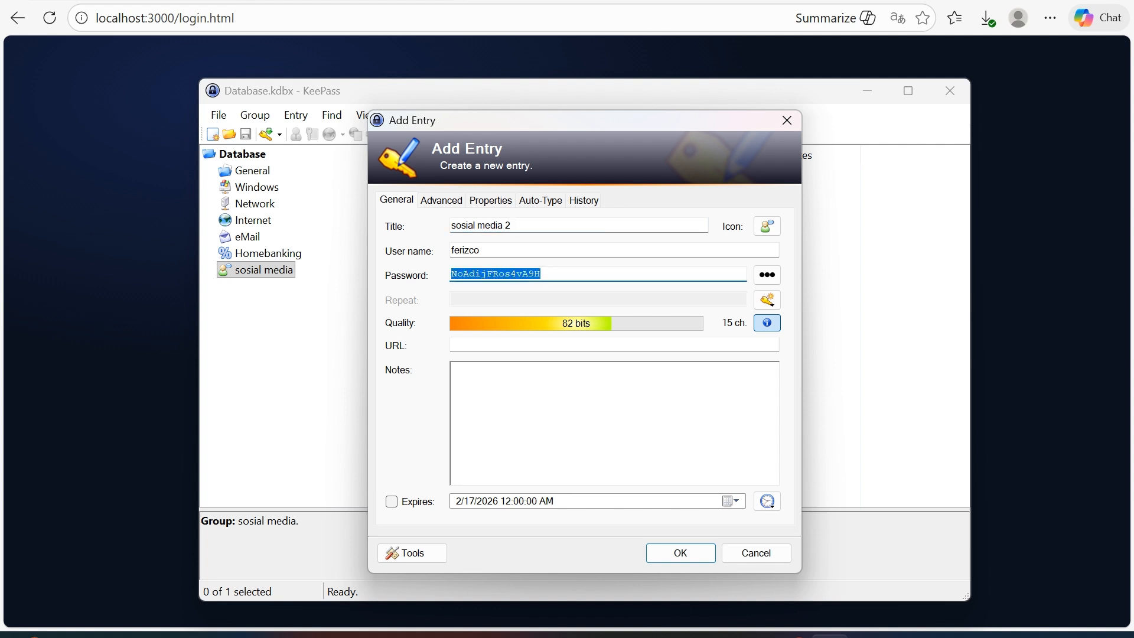
key(alt+Tab)
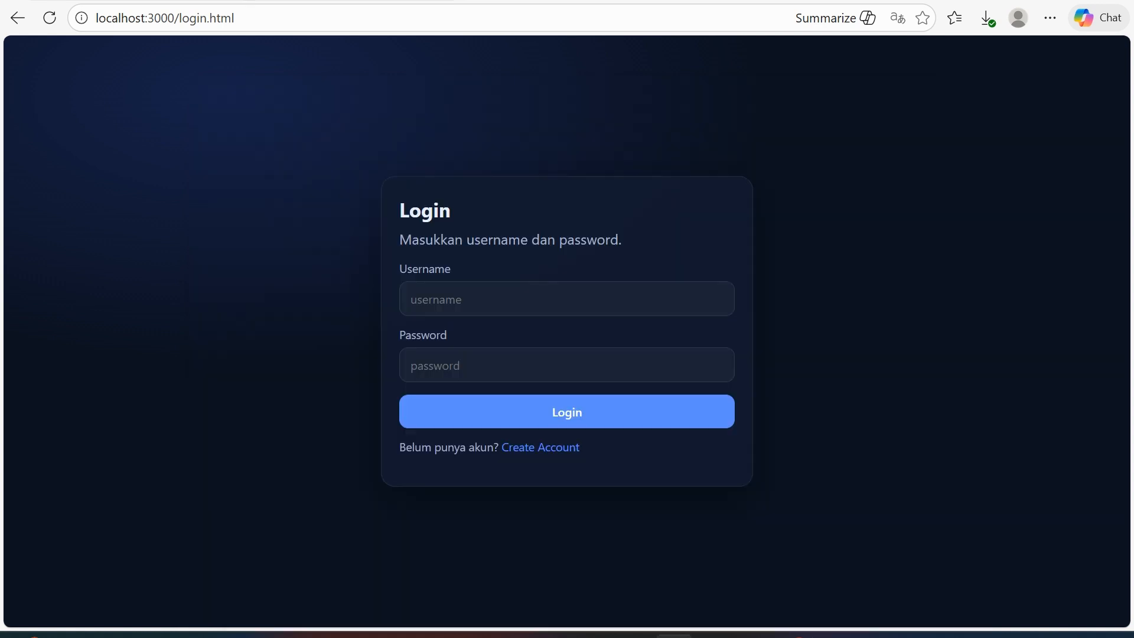
Open the account registration page and enter the e-mail address.
click(540, 447)
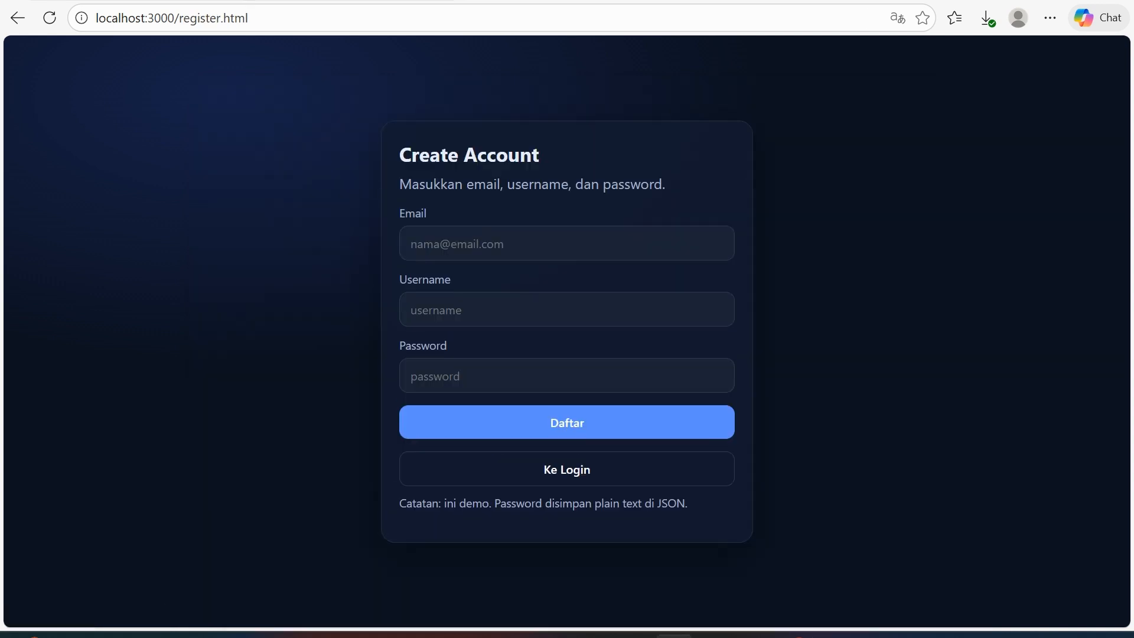
click(414, 243)
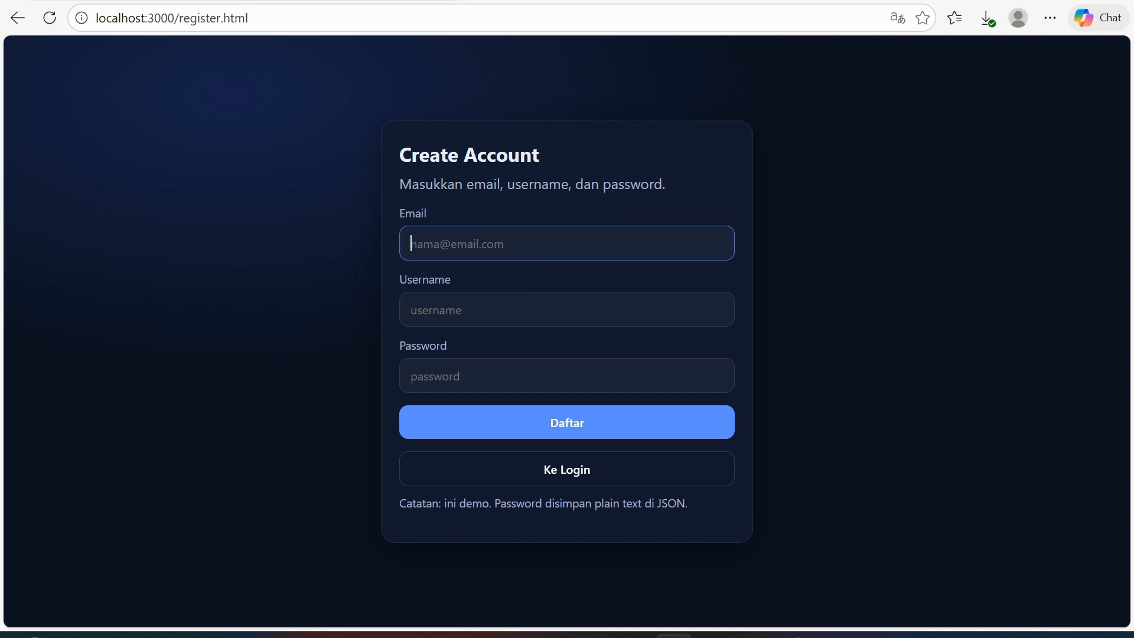
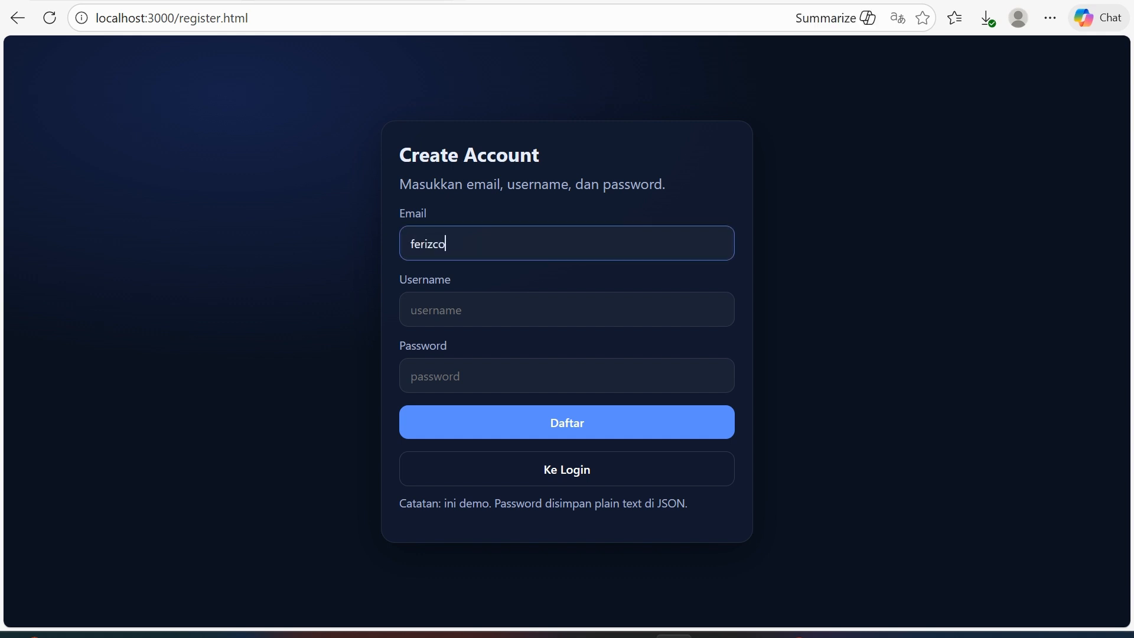
key(Return)
key(Return)
Fill in the username, paste the generated password, and submit the registration.
key(Tab)
text(ferizco)
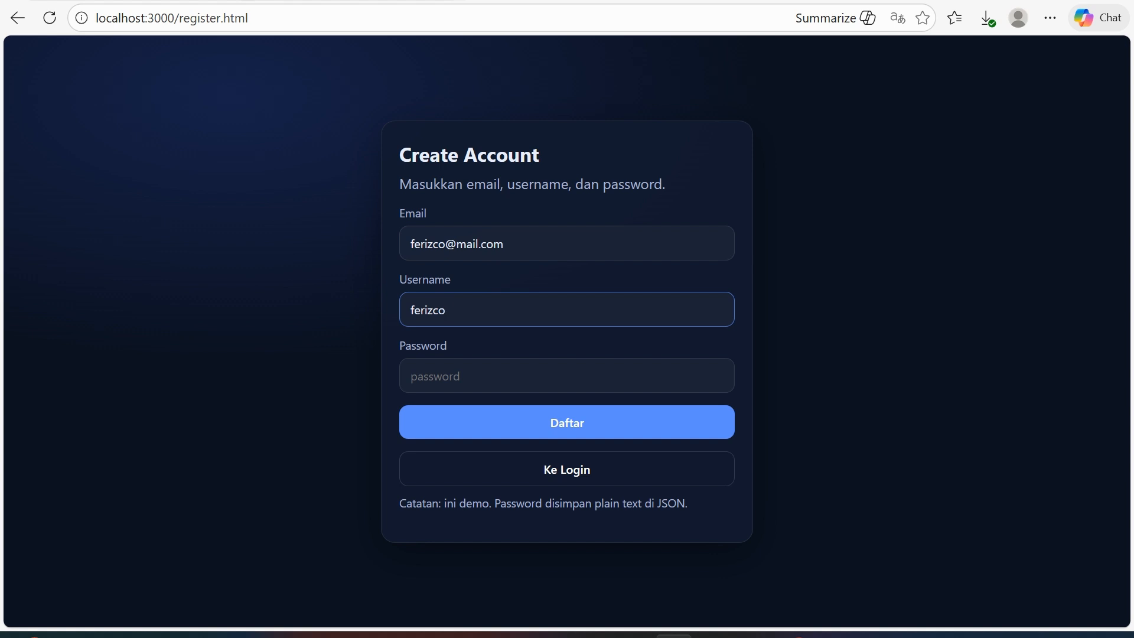
key(Tab)
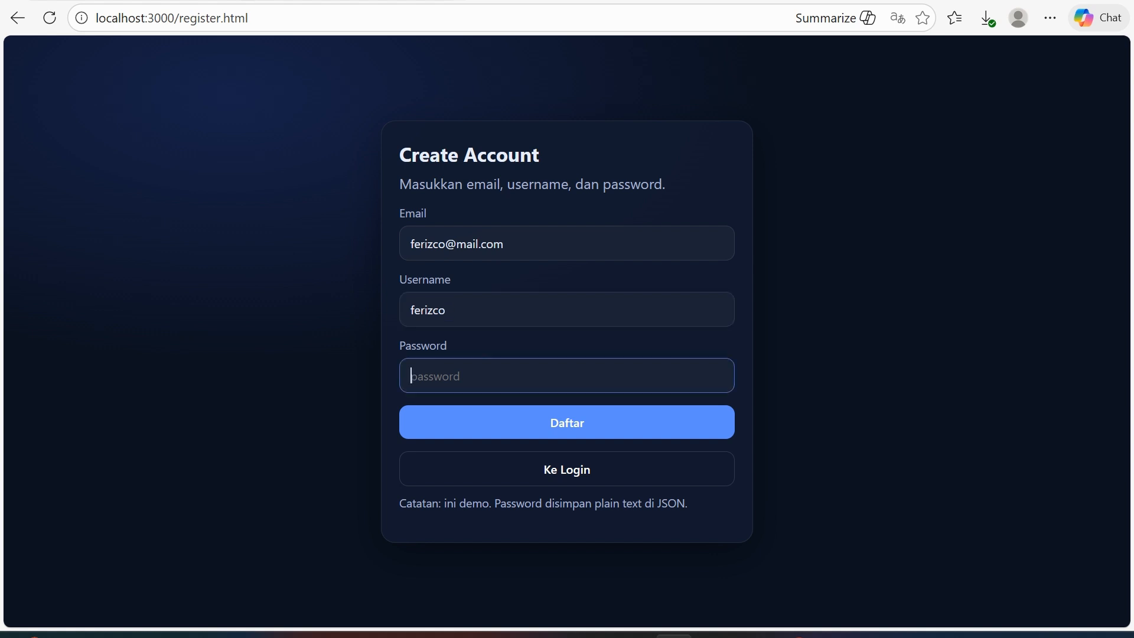
key(ctrl+v)
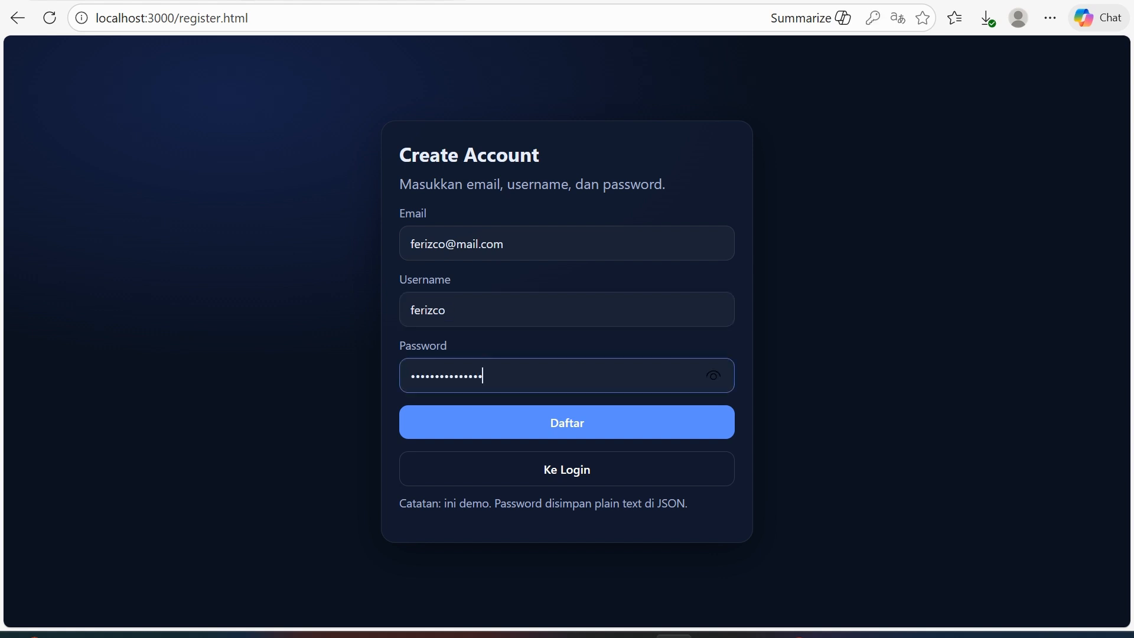
key(Return)
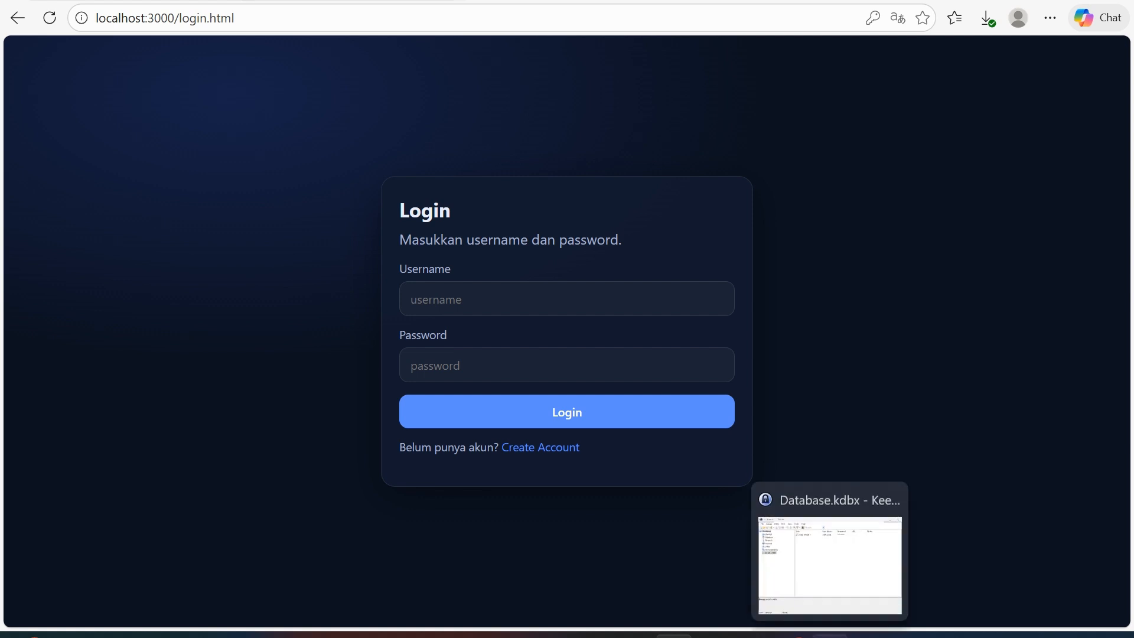
Confirm the 'sosial media 2' entry, save the database, and return to the browser.
click(829, 636)
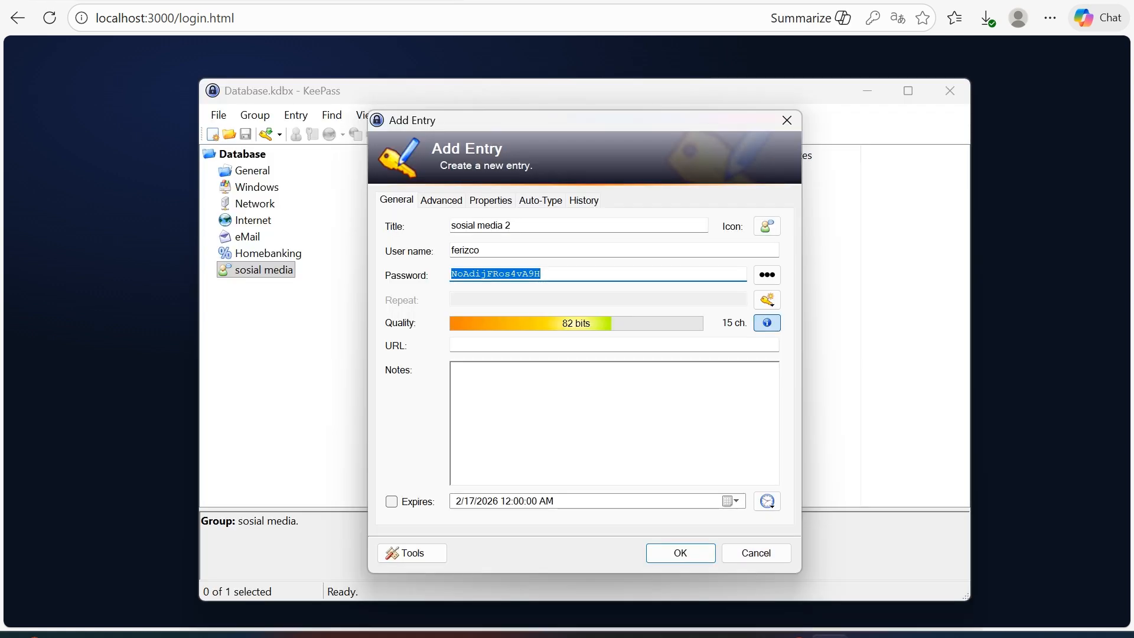
click(545, 274)
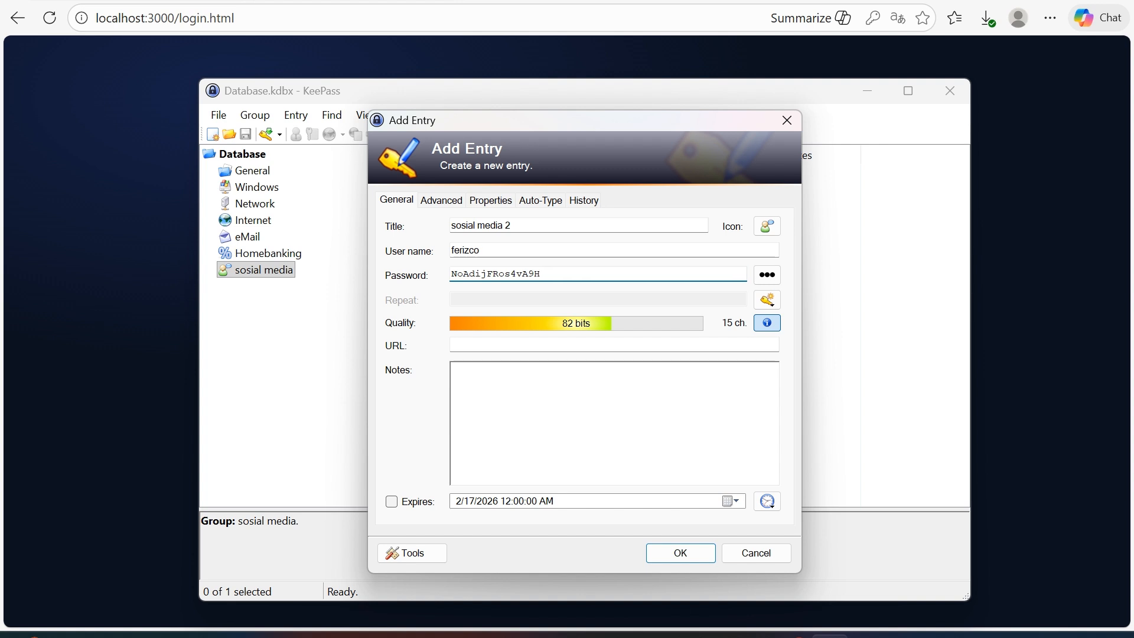
key(Return)
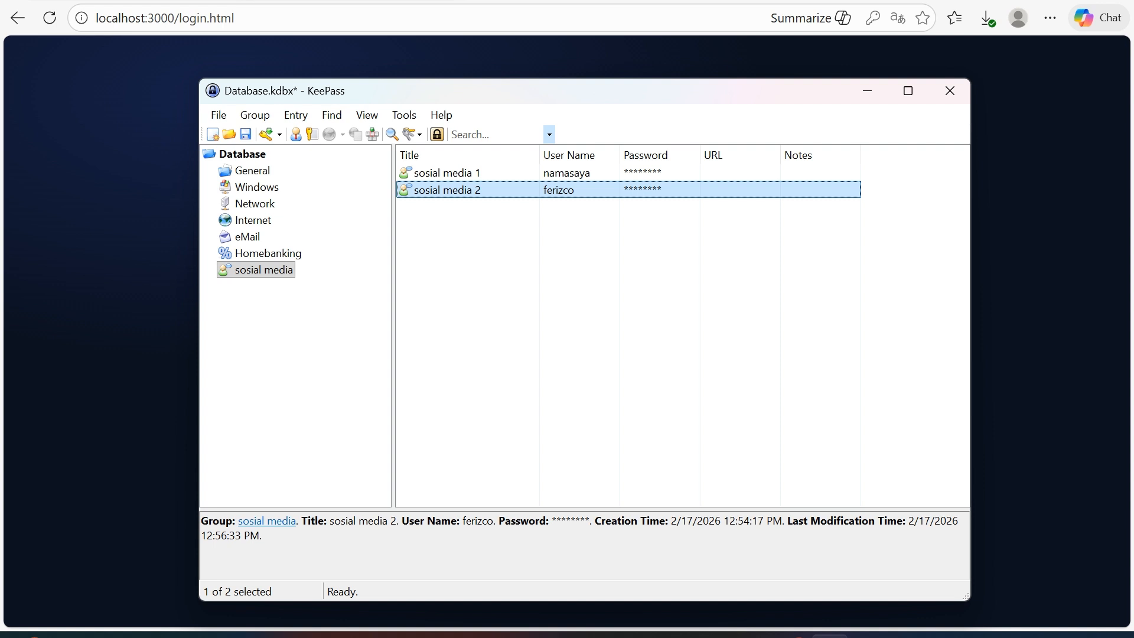
key(ctrl+s)
key(alt+Tab)
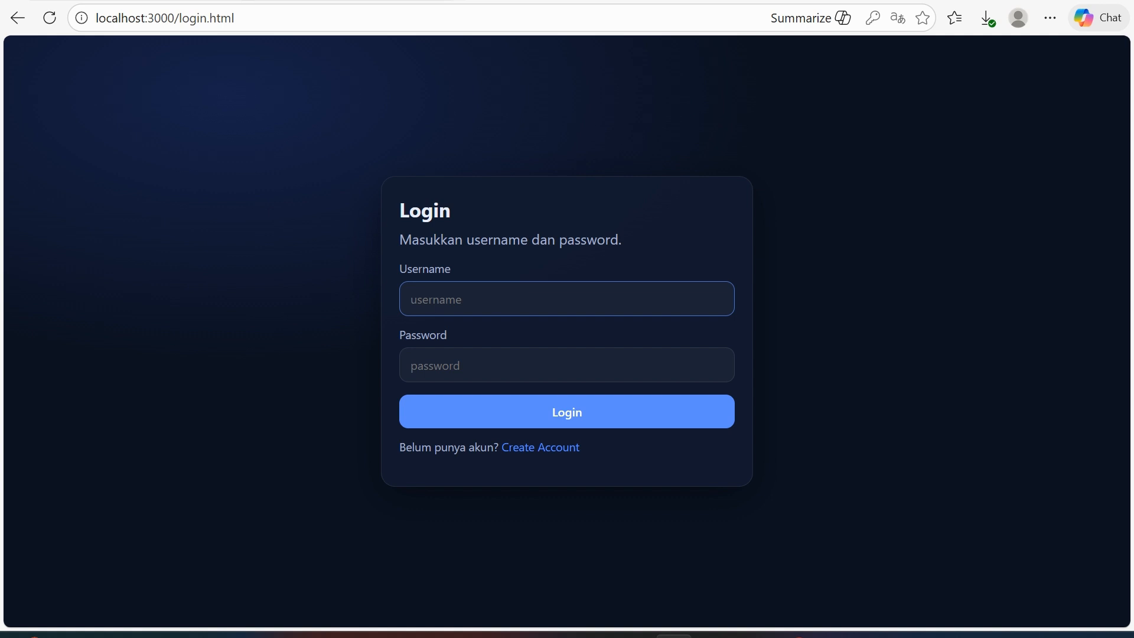
Perform Auto-Type from the 'sosial media 2' entry to sign in to localhost.
click(830, 636)
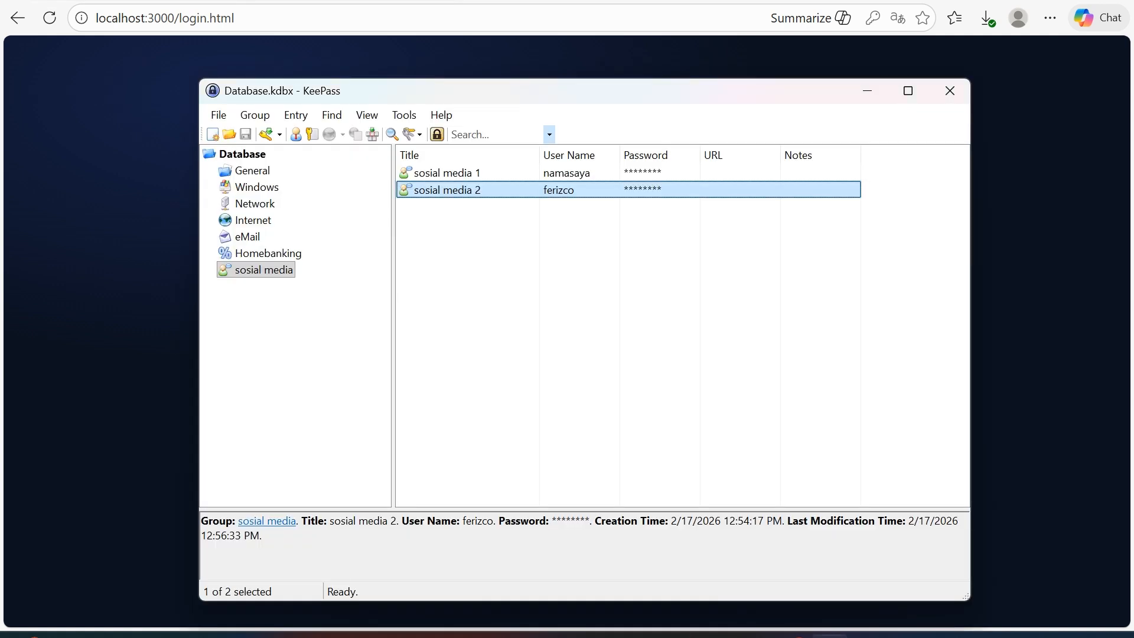
click(626, 283)
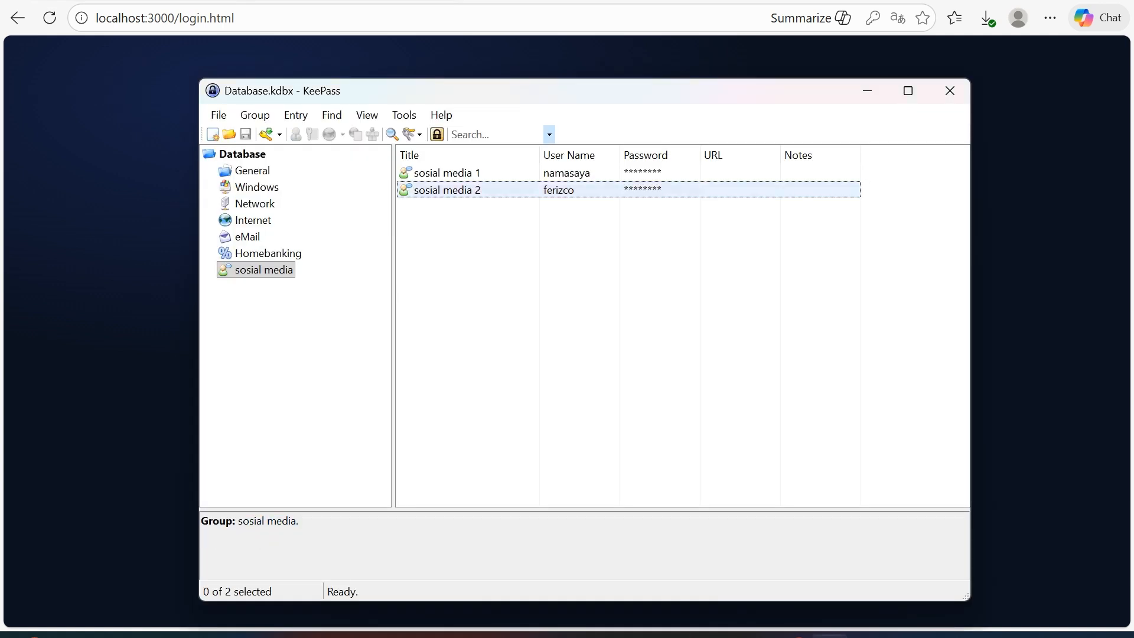
click(447, 189)
right_click(522, 189)
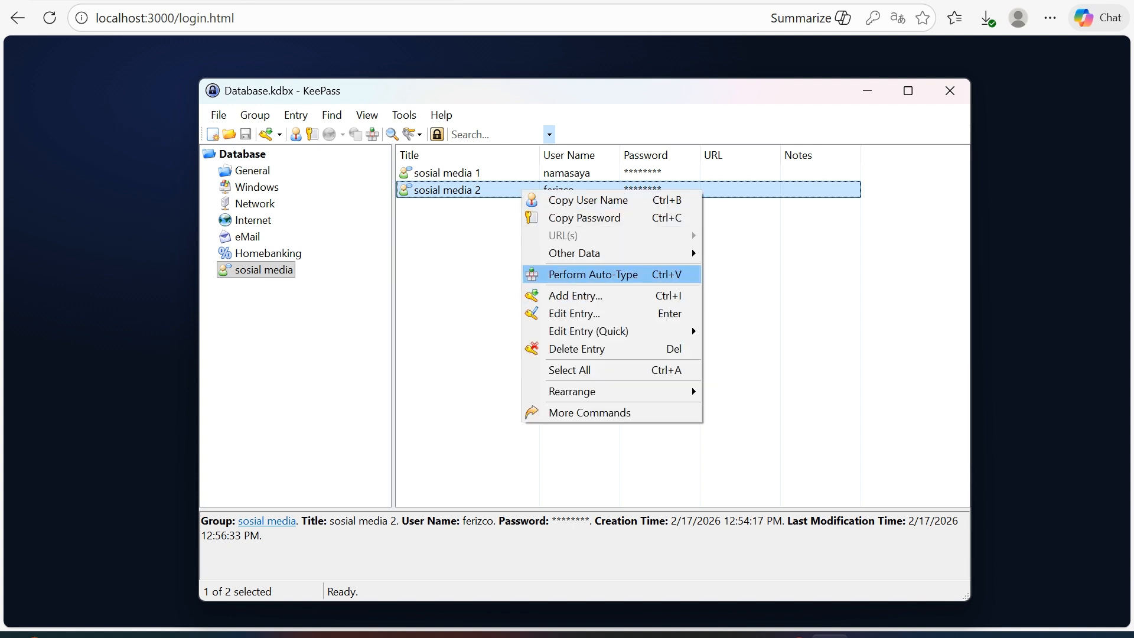
key(Return)
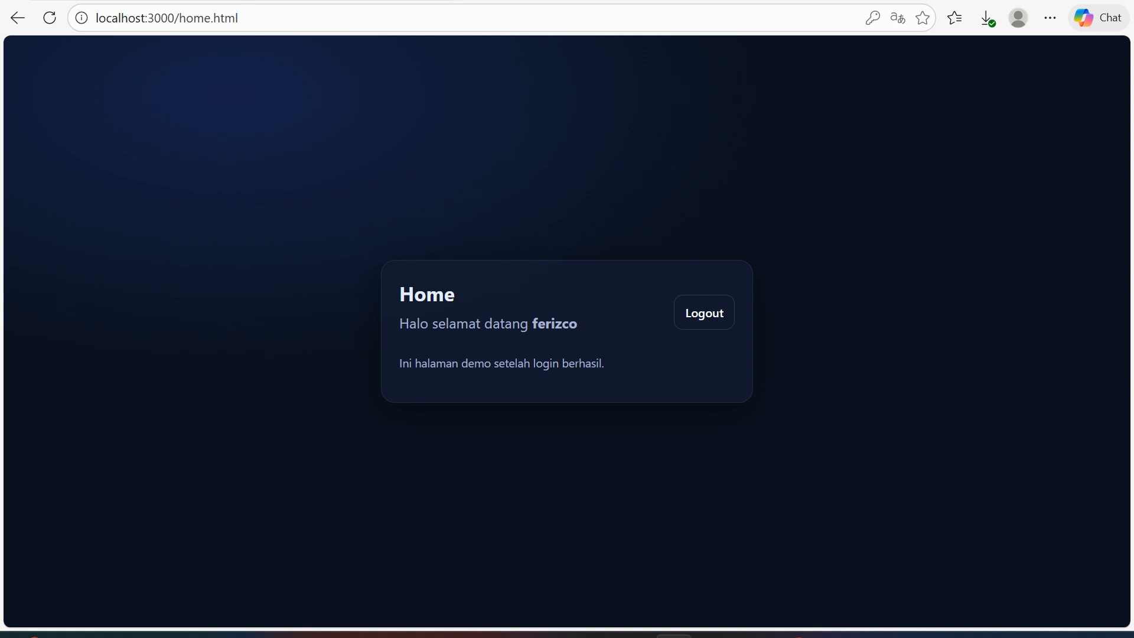